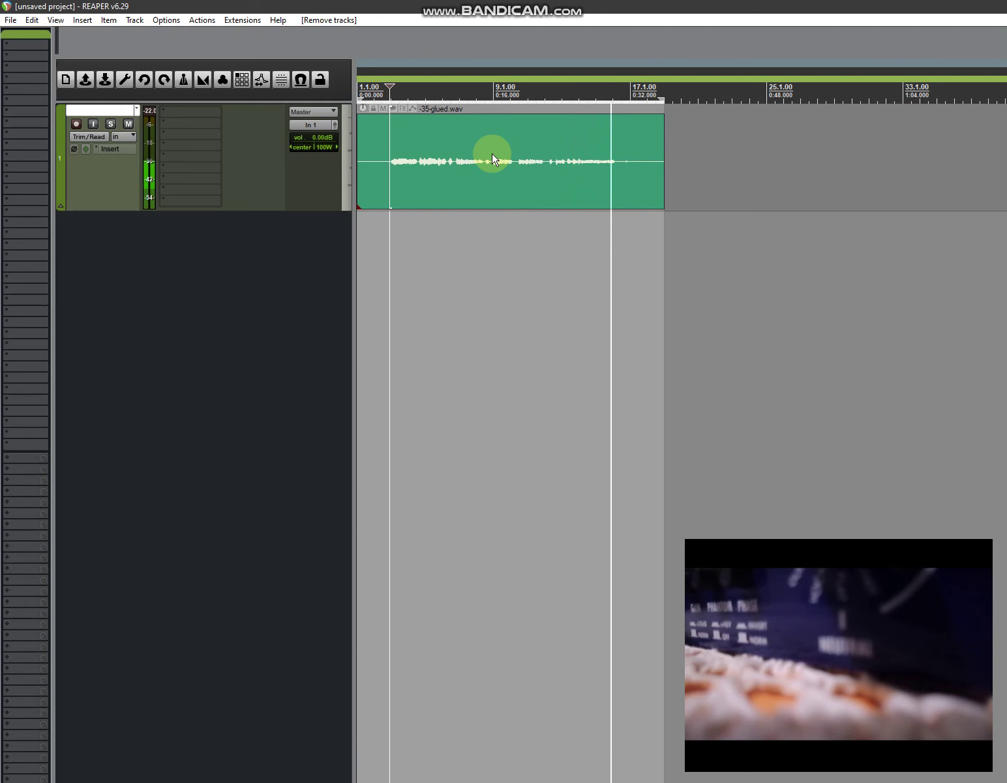
# Stop playback and add the StudioRack Stereo (Waves) plugin to track 1.
pyautogui.press('space')
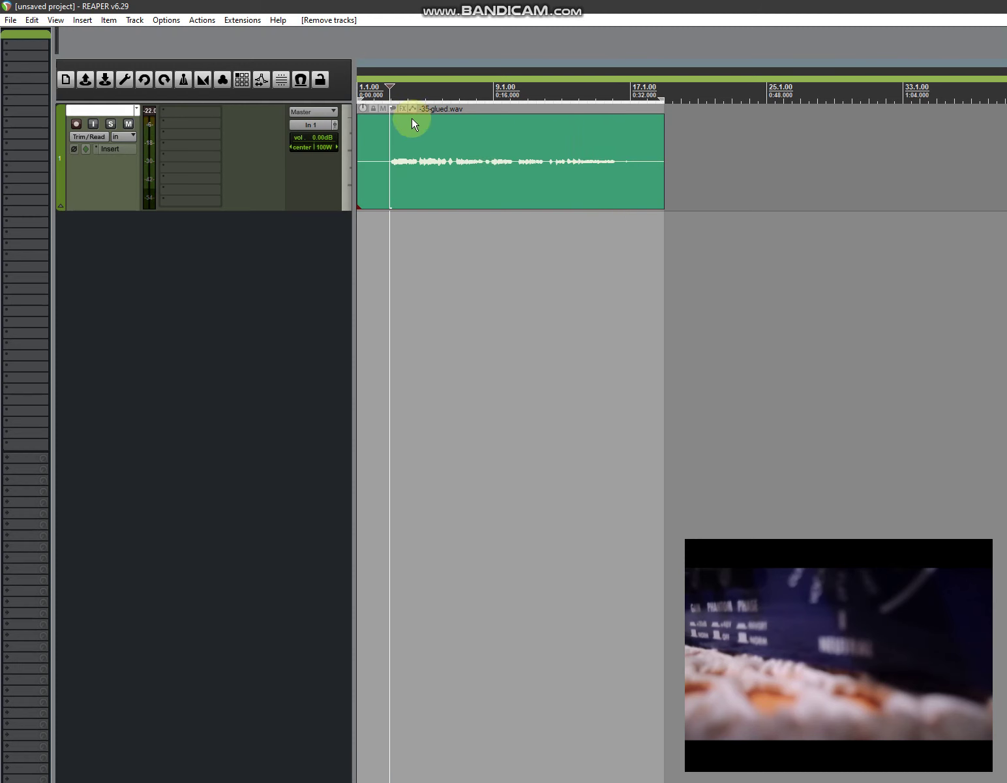
pyautogui.click(196, 111)
pyautogui.moveTo(829, 499); pyautogui.dragTo(189, 134)
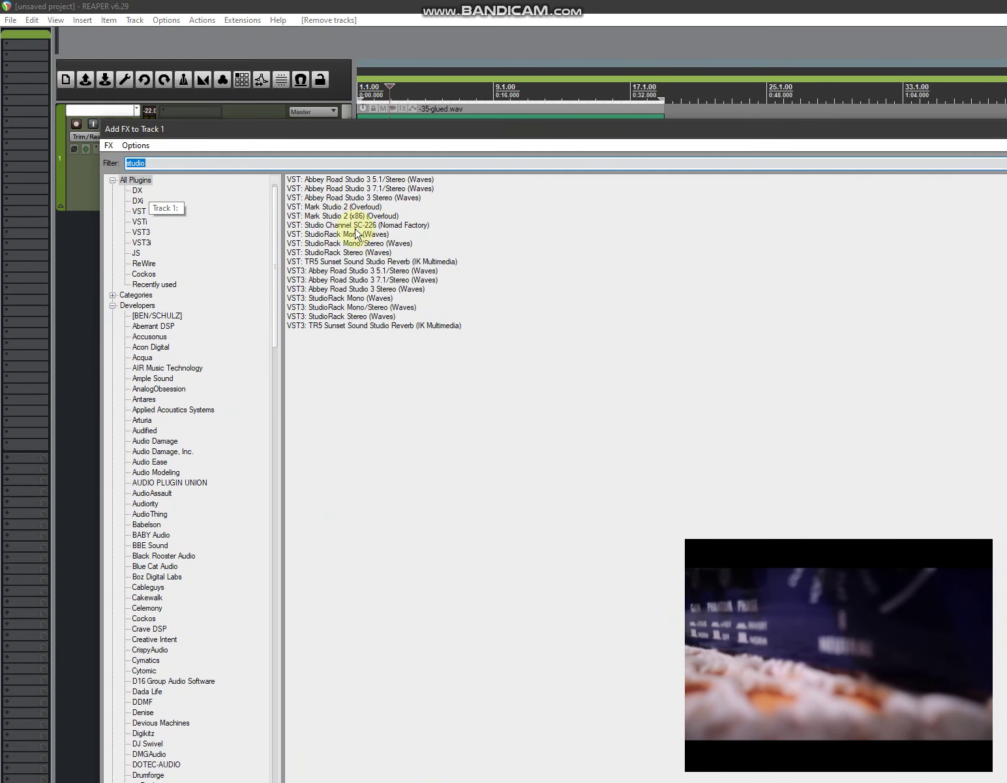
pyautogui.click(350, 254)
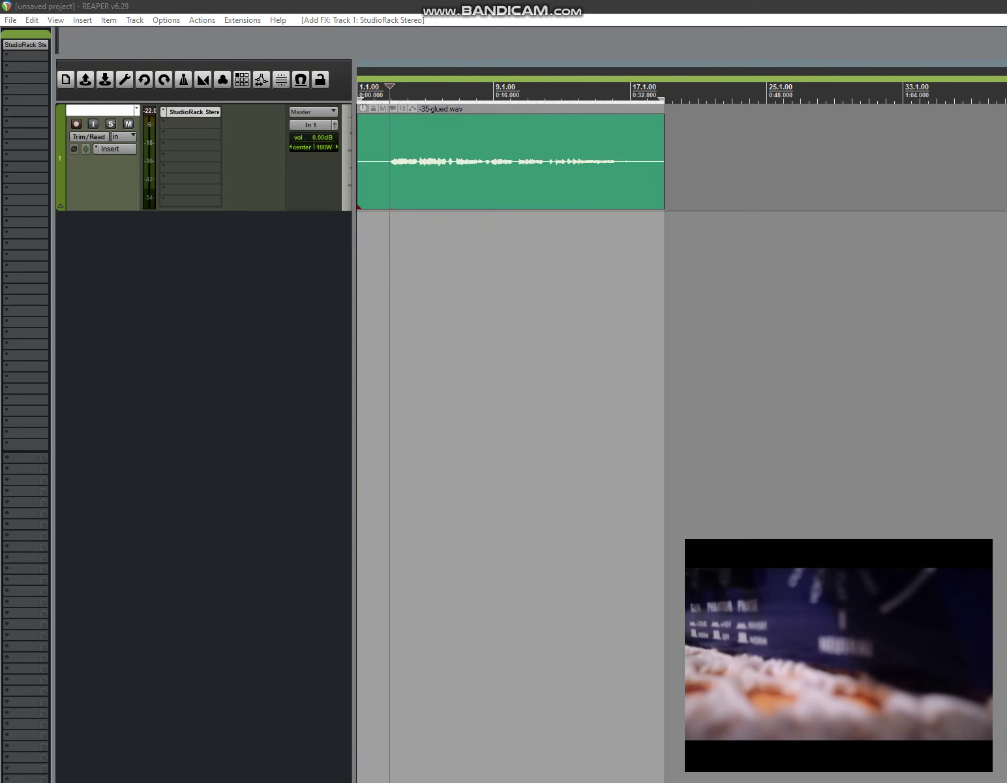
pyautogui.moveTo(484, 192); pyautogui.dragTo(268, 227)
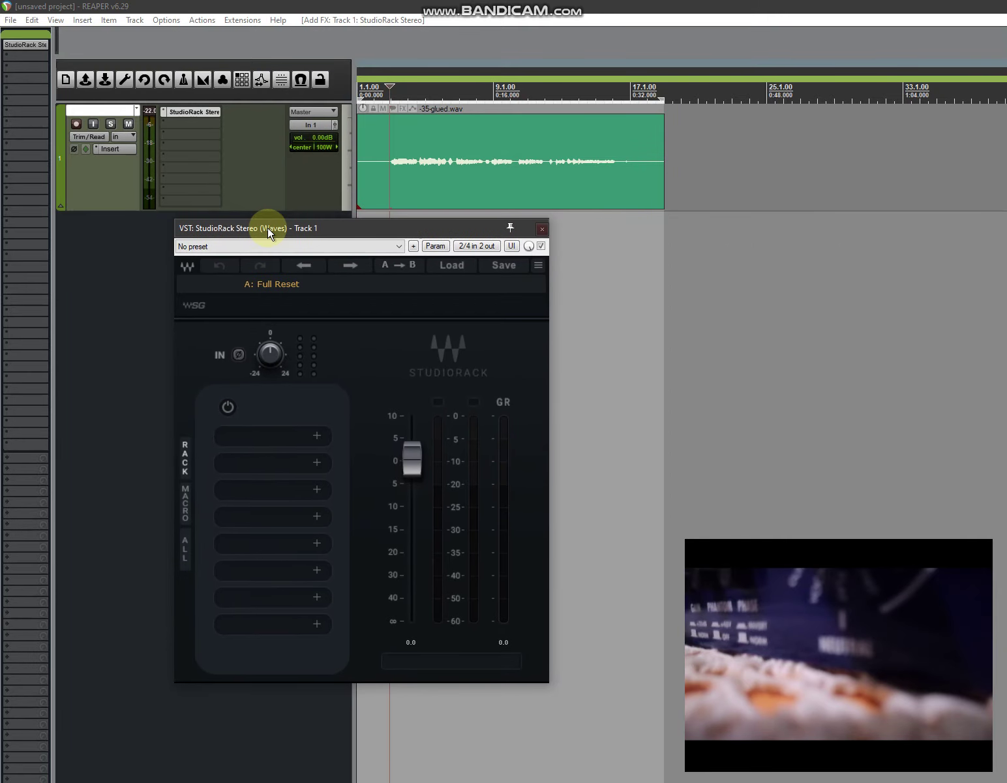
# Load the PT 4 BIRDX preset into StudioRack from the Desktop preset file WAVES TEMP 1 JULY StudioRack setups.xps.
pyautogui.click(447, 265)
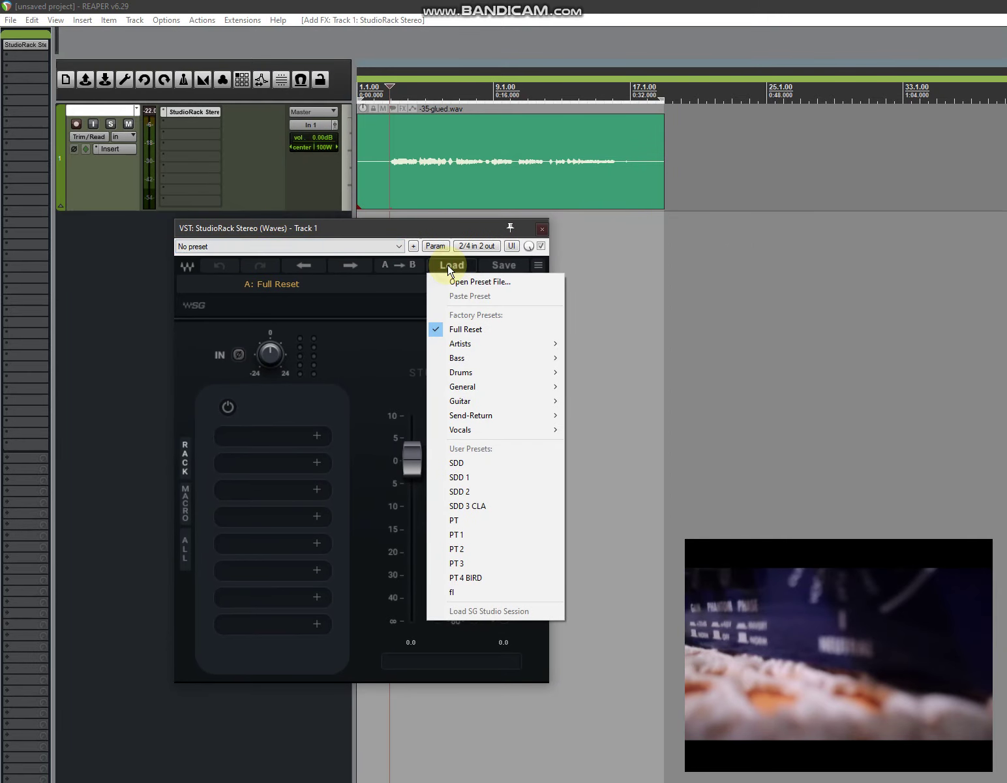
pyautogui.click(472, 281)
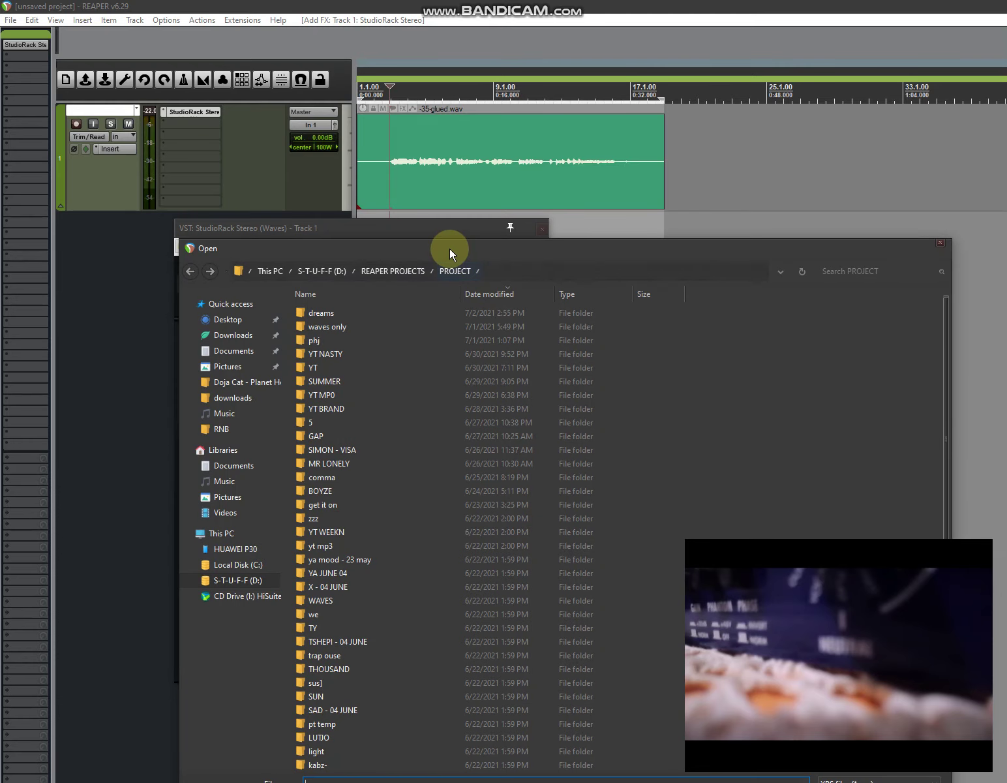
pyautogui.moveTo(450, 248); pyautogui.dragTo(410, 111)
pyautogui.scroll(-7, 437, 404)
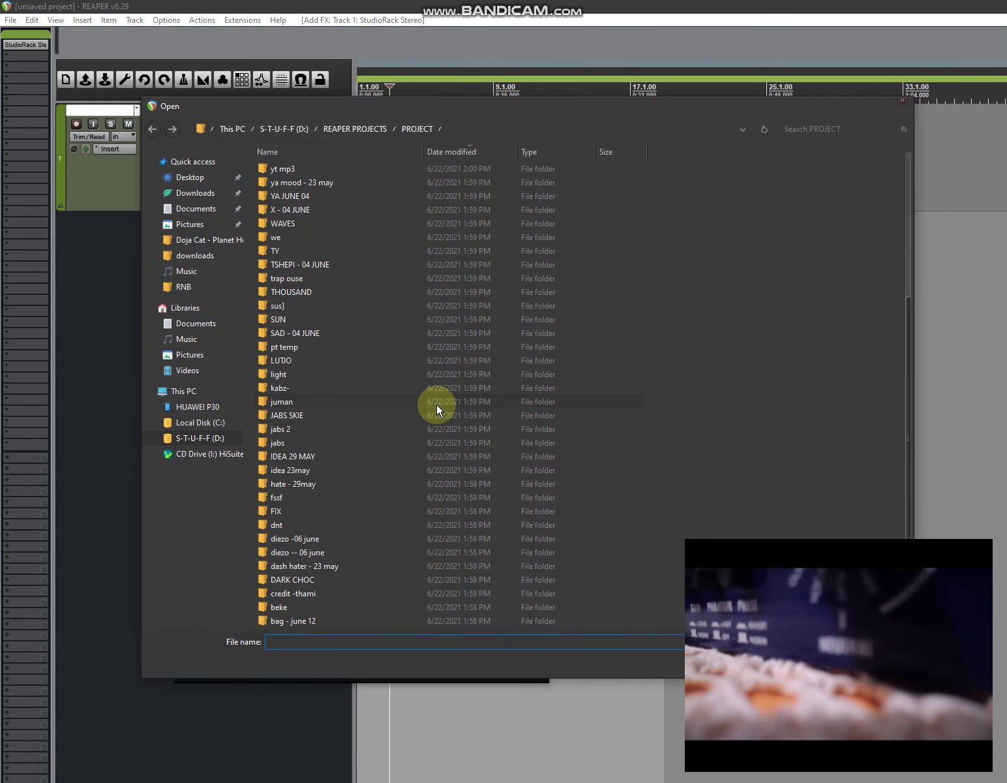
pyautogui.click(190, 176)
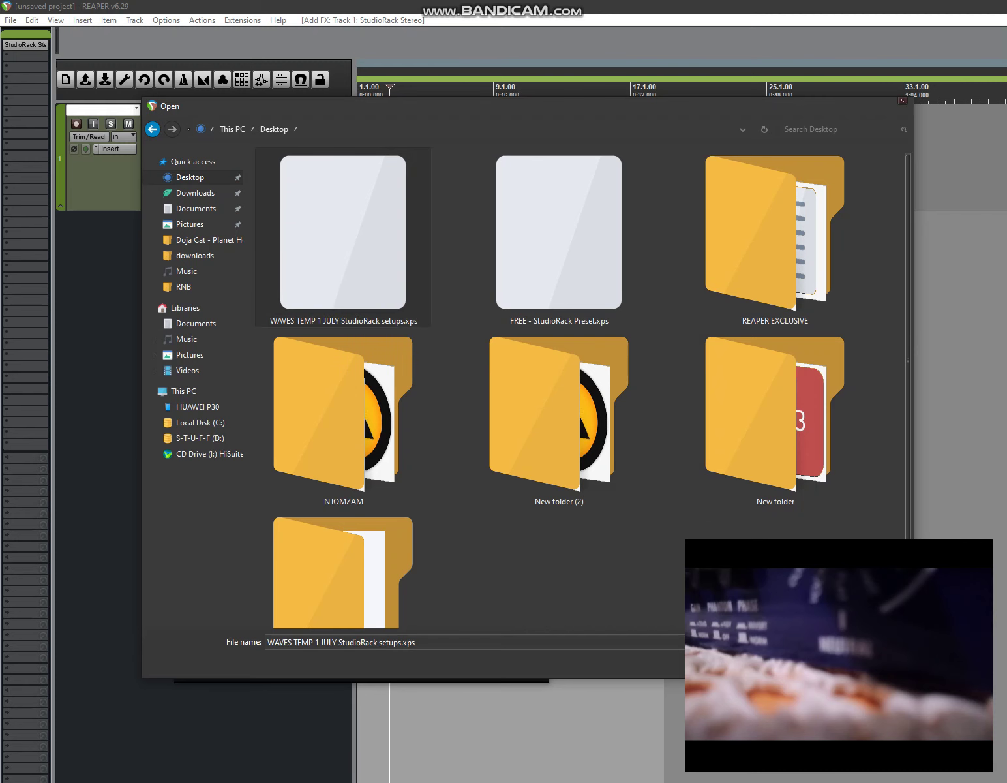
pyautogui.moveTo(717, 105); pyautogui.dragTo(539, 47)
pyautogui.click(631, 604)
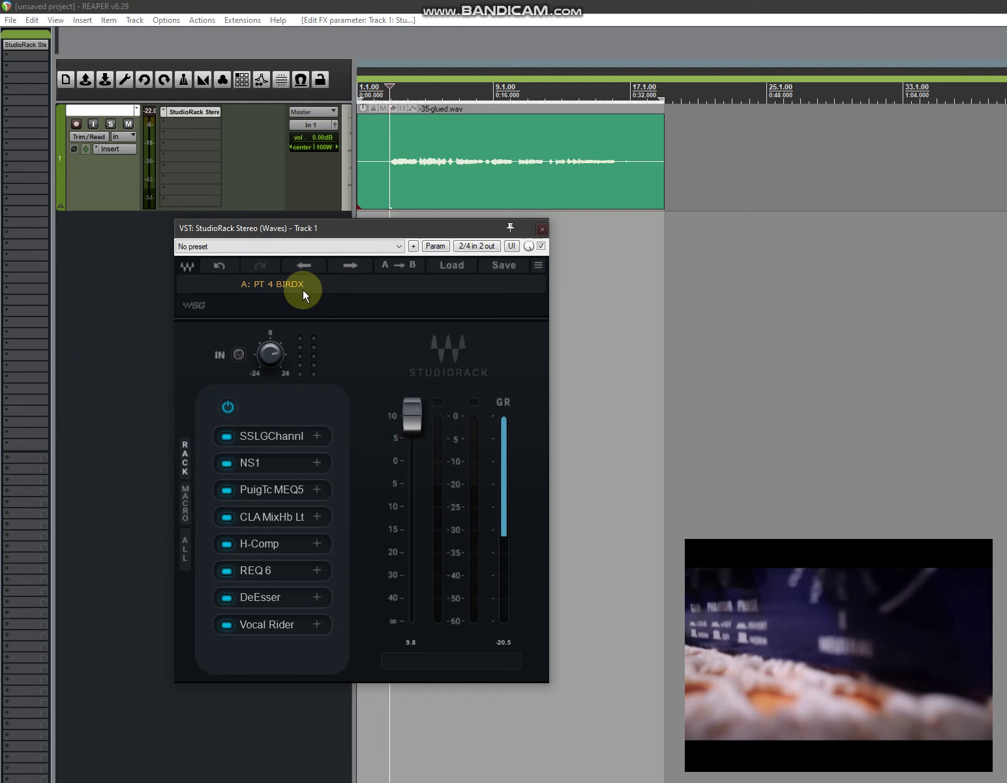
# Play the vocal and compare its sound with StudioRack bypassed and enabled.
pyautogui.press('space')
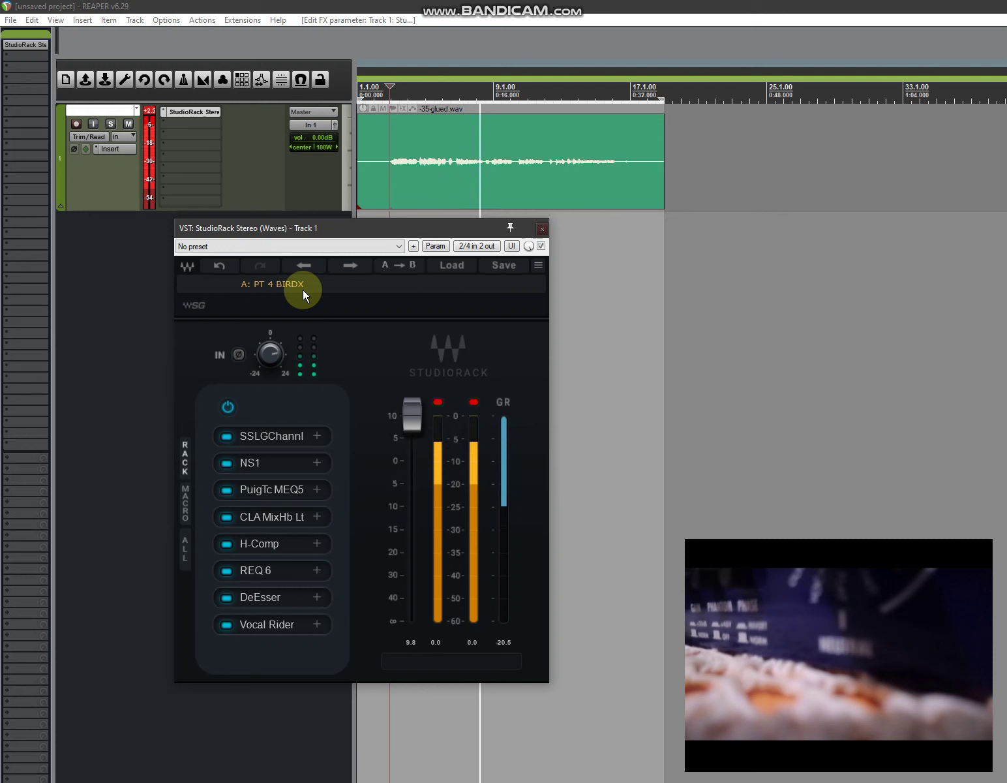
pyautogui.click(541, 246)
pyautogui.press('space')
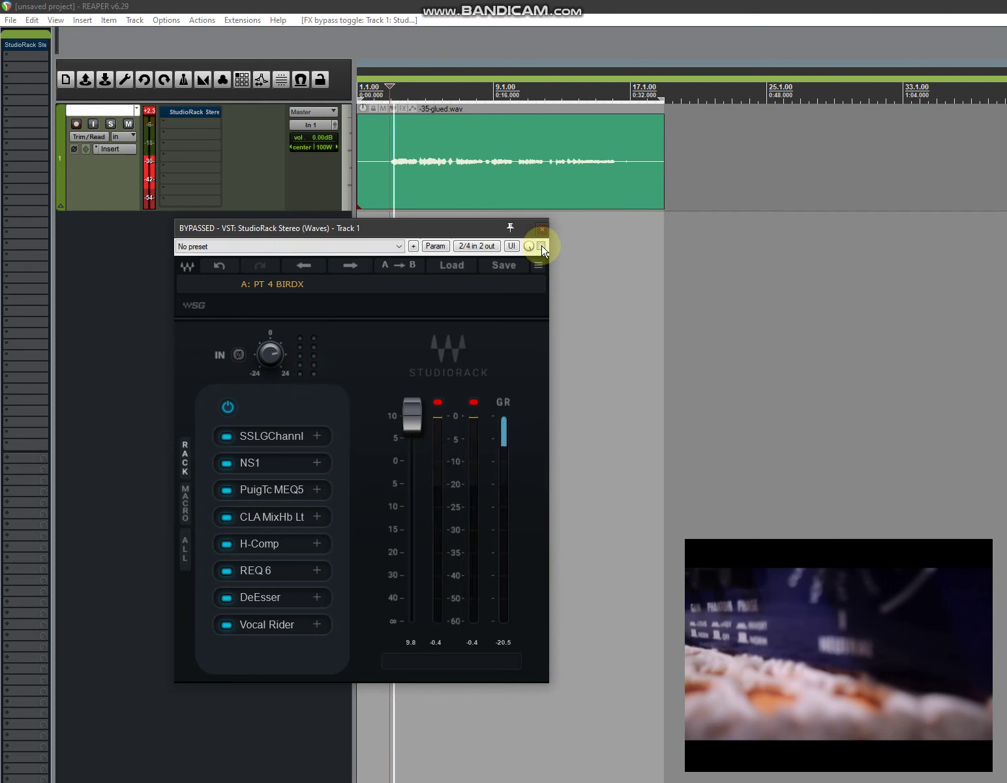
pyautogui.click(541, 246)
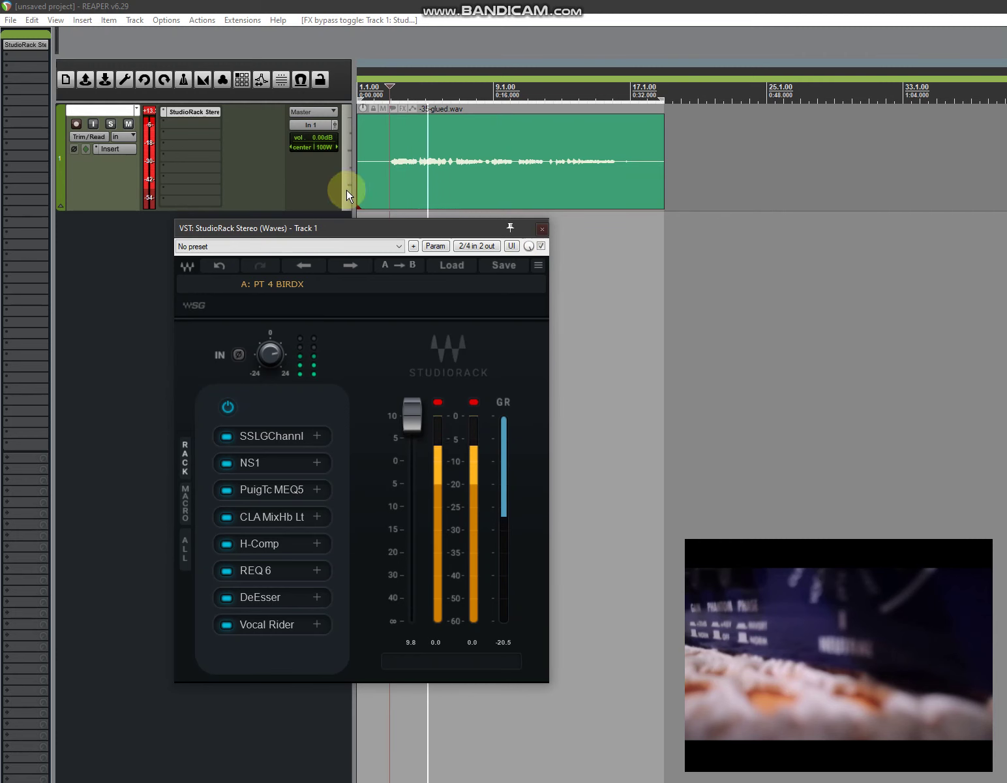
# Add Waves Tune Real-Time Stereo to track 1 after StudioRack, using the RFFF preset.
pyautogui.doubleClick(201, 124)
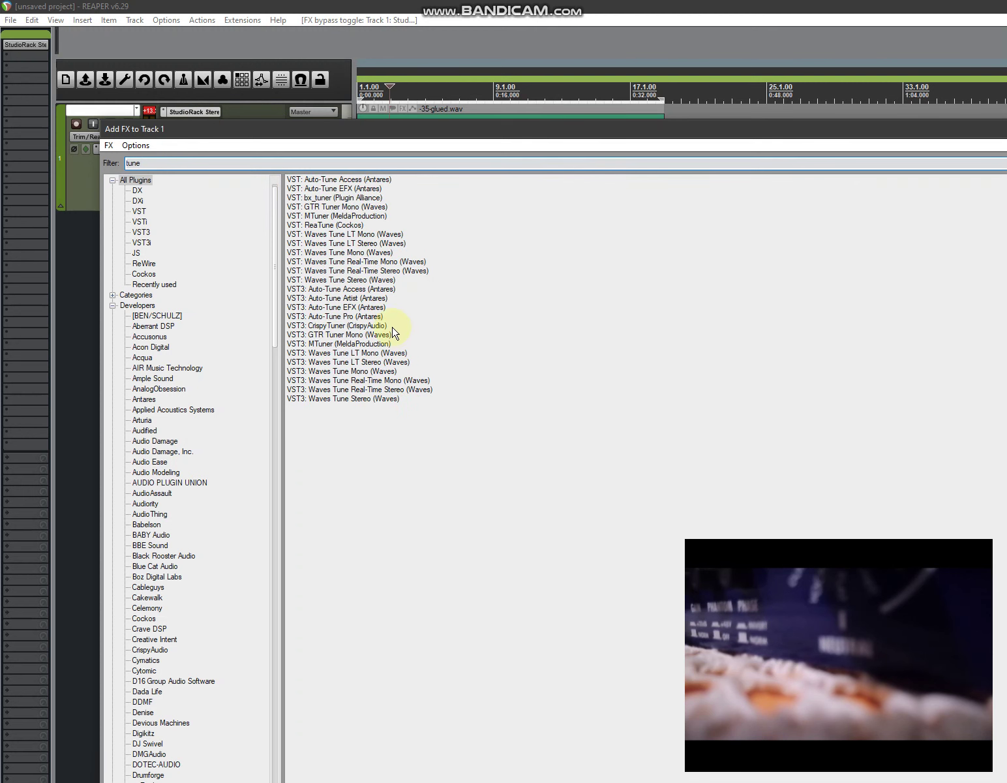
pyautogui.doubleClick(364, 270)
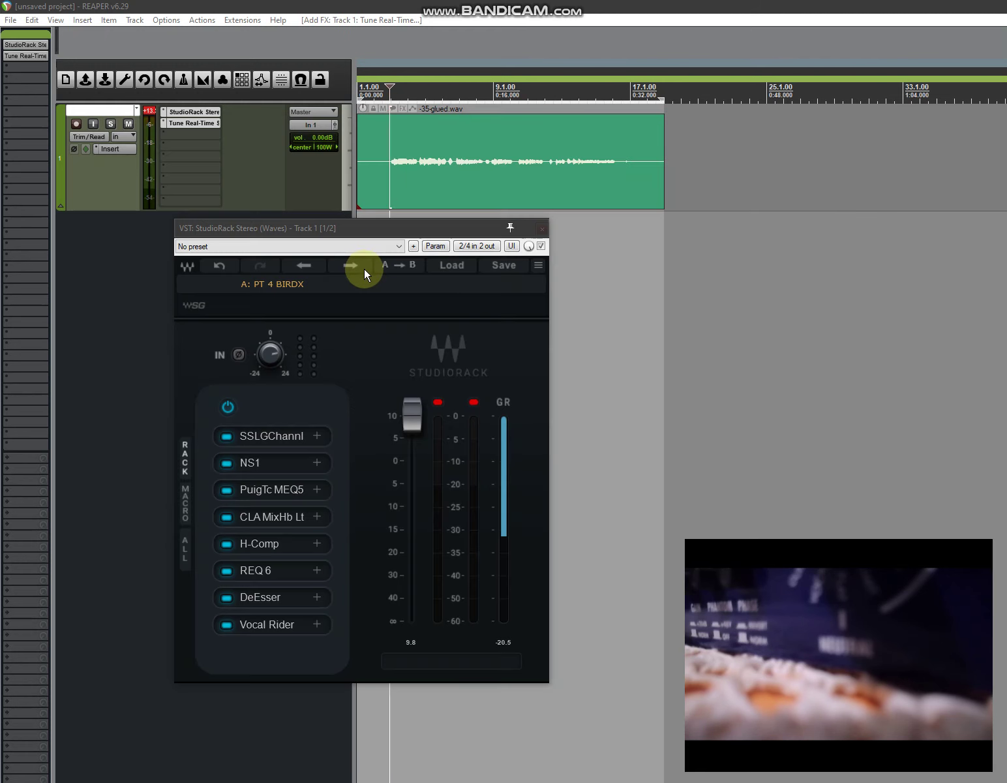
pyautogui.moveTo(562, 287); pyautogui.dragTo(359, 180)
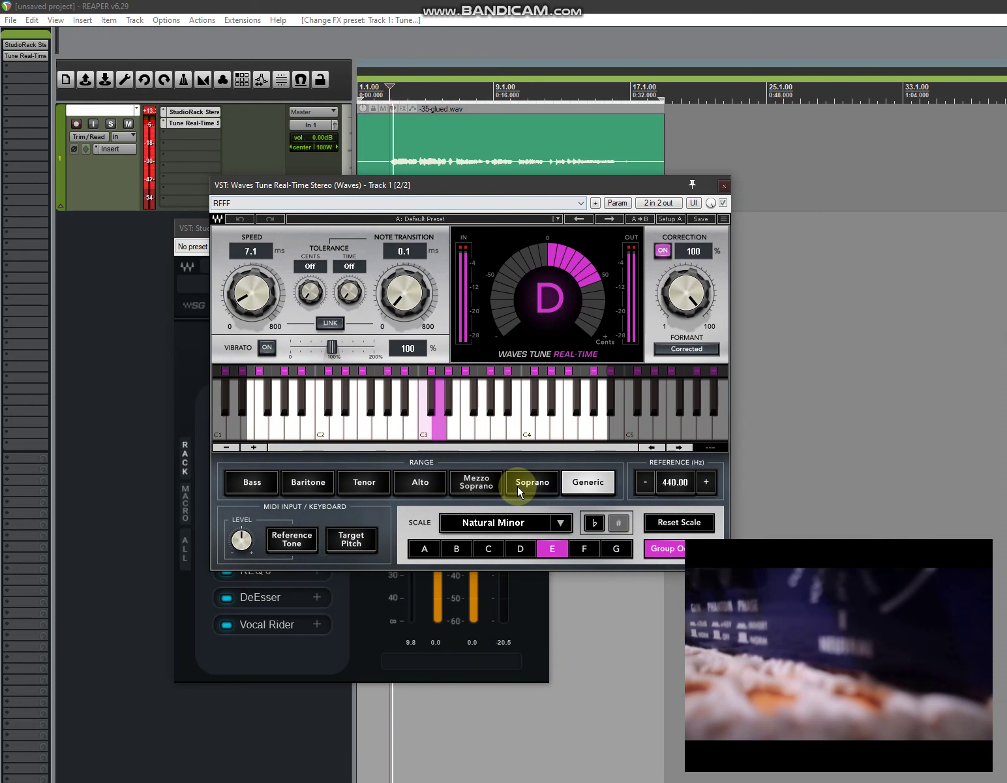
# Try F, G and G sharp as the Natural Minor scale's root note while the vocal plays.
pyautogui.click(618, 521)
pyautogui.click(585, 549)
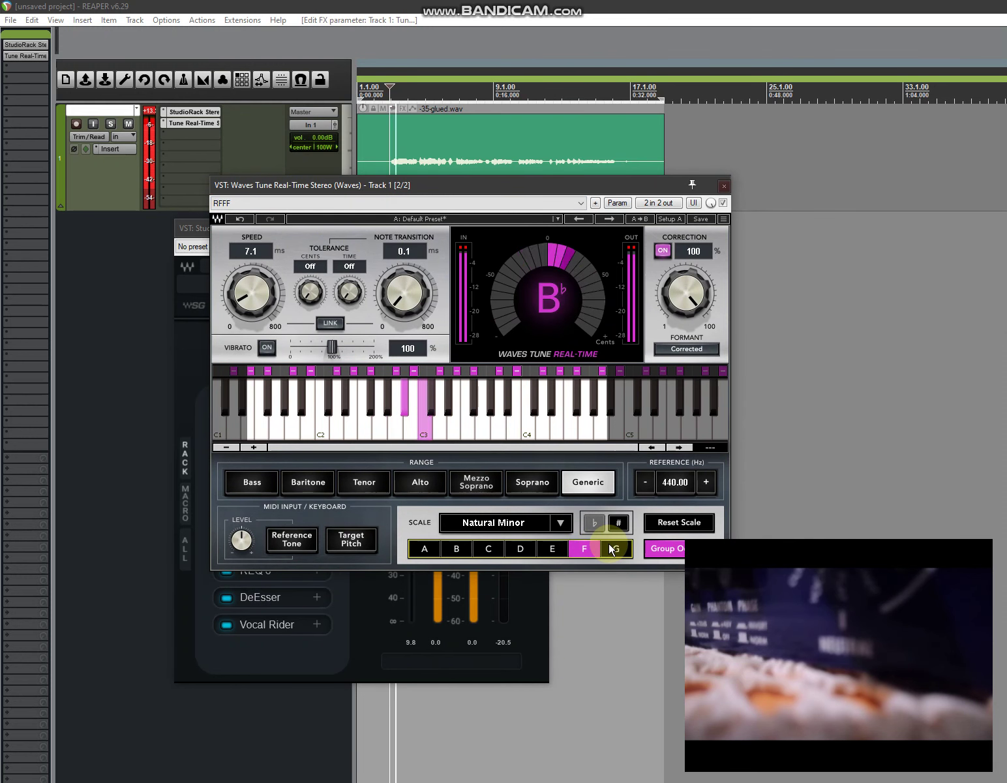
pyautogui.click(615, 548)
pyautogui.click(617, 523)
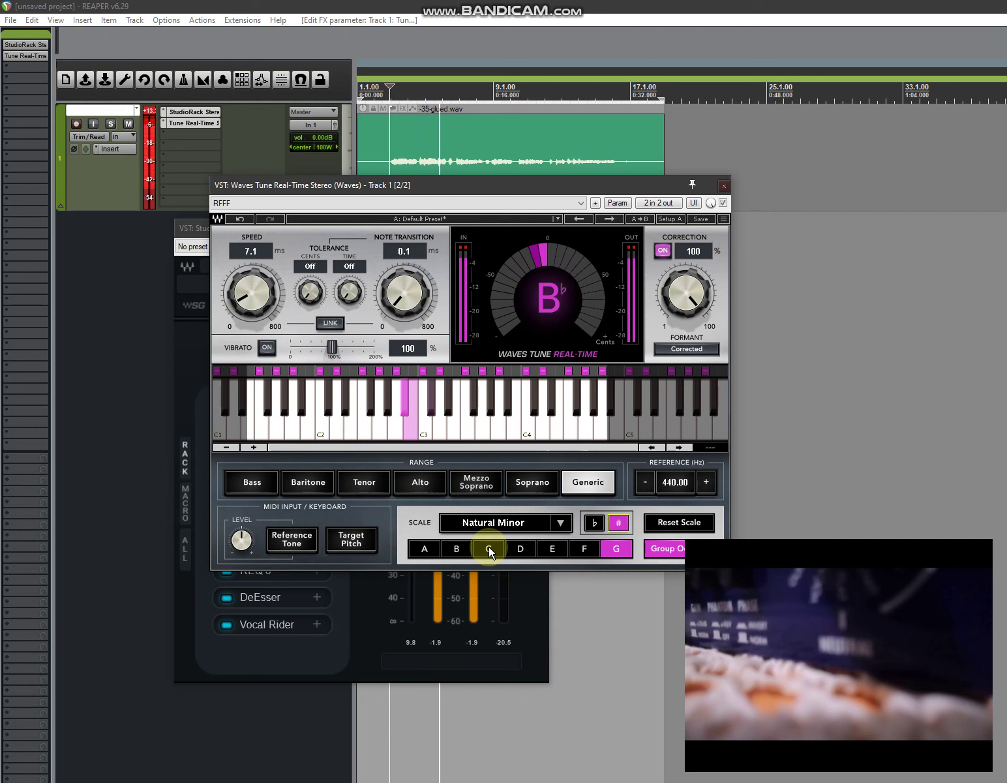
pyautogui.press('space')
pyautogui.press('space')
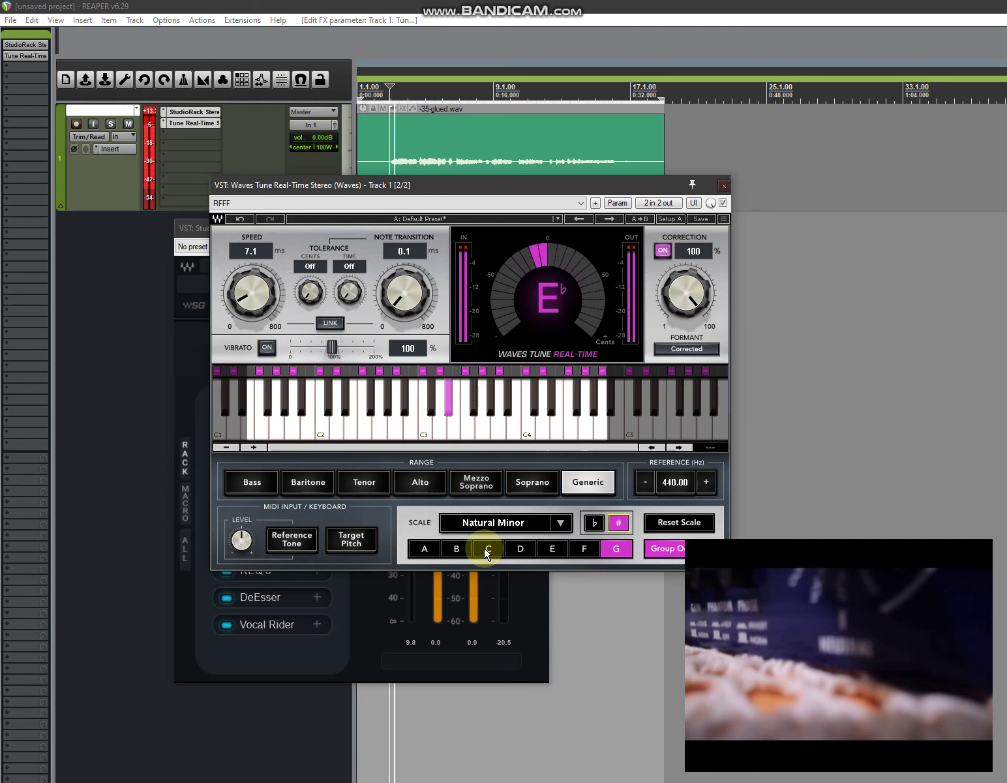
# Try C sharp, B and A as the pitch correction scale's root note.
pyautogui.click(484, 548)
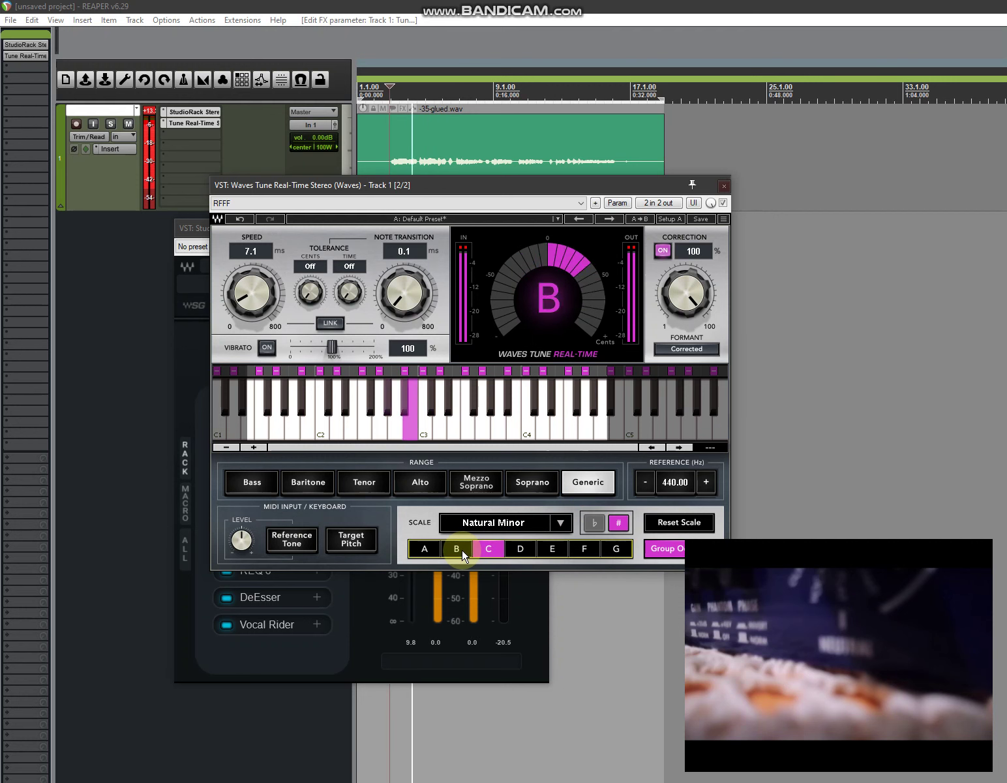
pyautogui.click(462, 549)
pyautogui.click(426, 547)
pyautogui.click(618, 523)
pyautogui.click(593, 525)
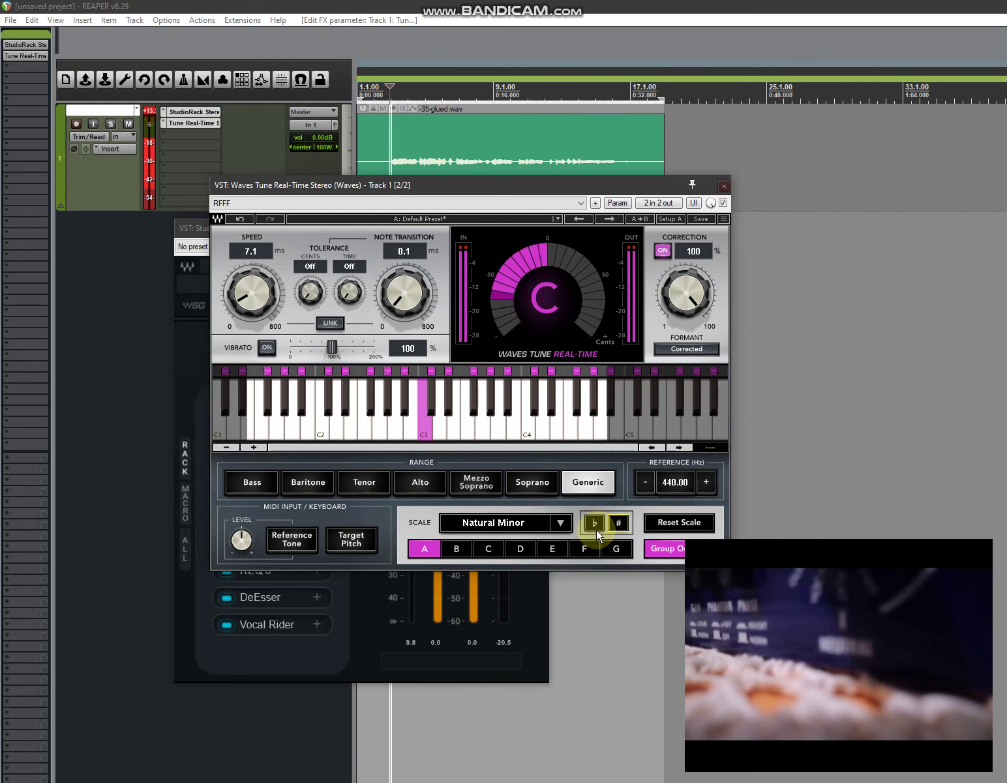
# Try the G and F roots, and set the Natural Minor scale's root to E flat.
pyautogui.click(597, 550)
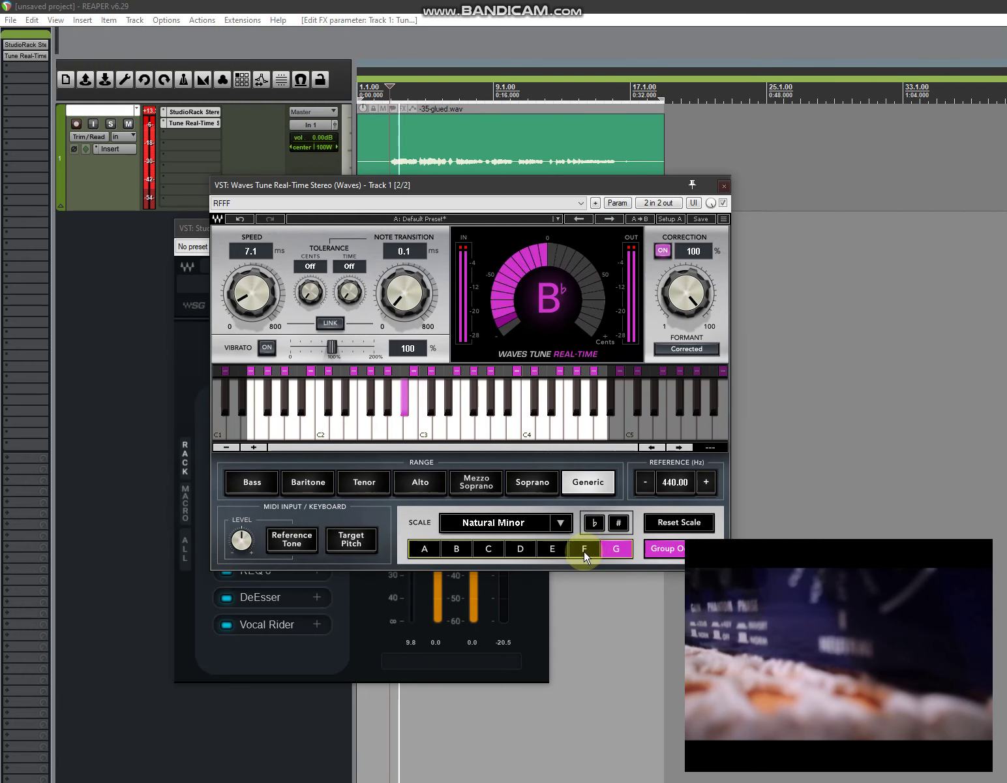
pyautogui.click(584, 548)
pyautogui.click(553, 548)
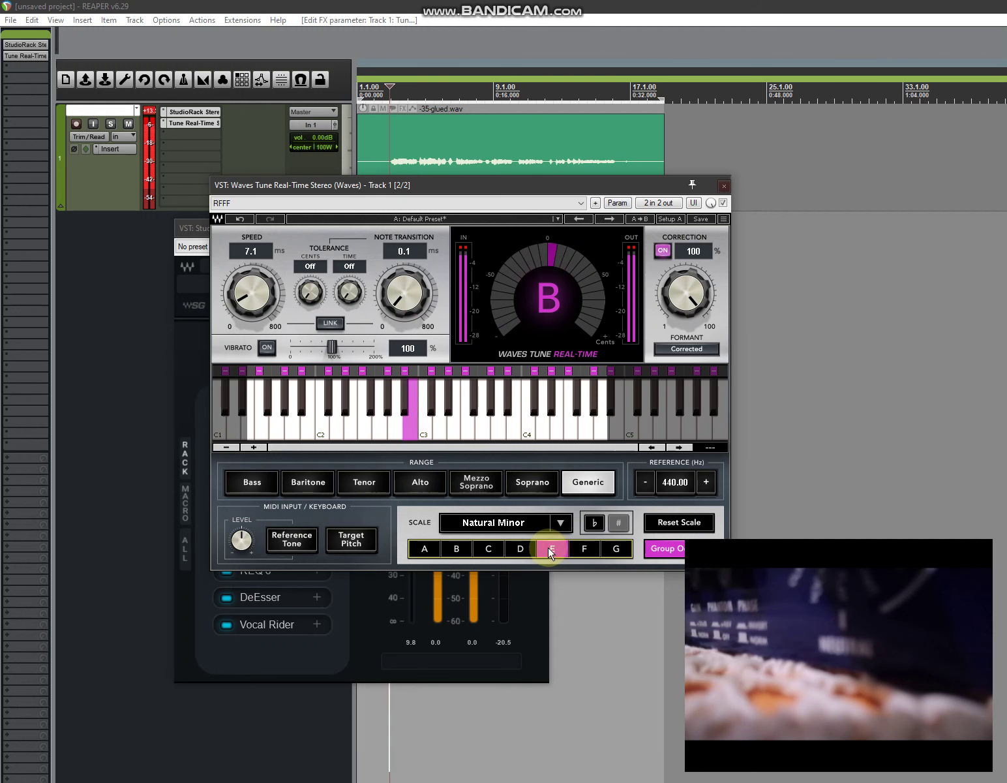
pyautogui.click(594, 523)
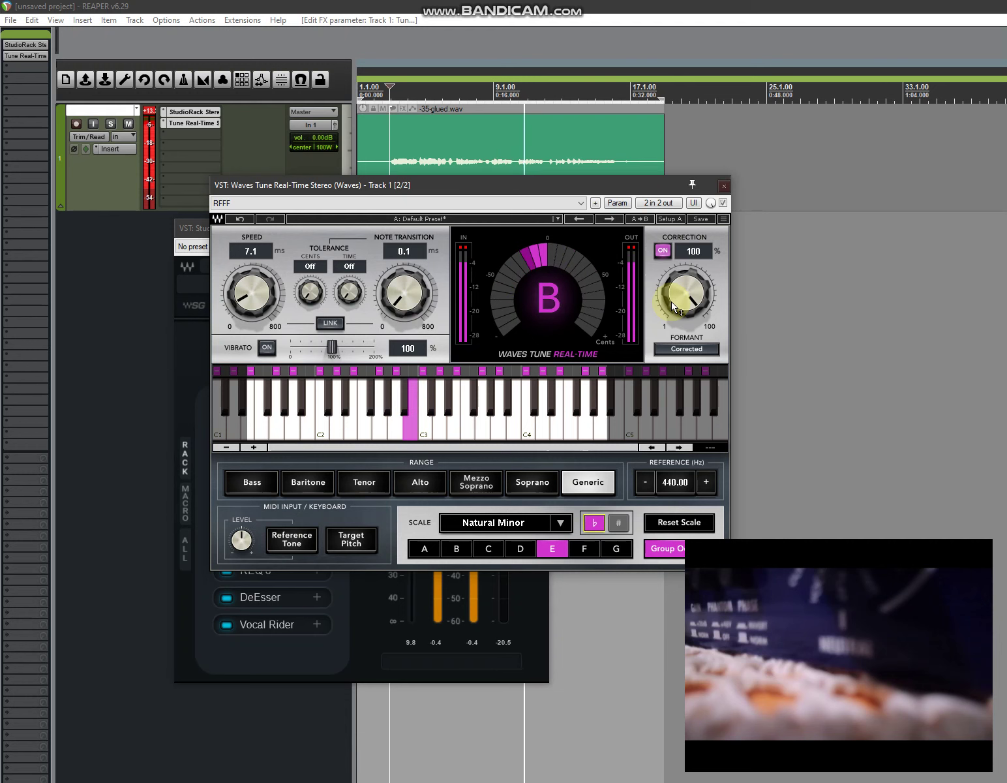
# Close the Waves Tune Real-Time window and bypass that effect on the track.
pyautogui.click(724, 186)
pyautogui.press('space')
pyautogui.keyDown('ctrl'); pyautogui.click(212, 123); pyautogui.keyUp('ctrl')
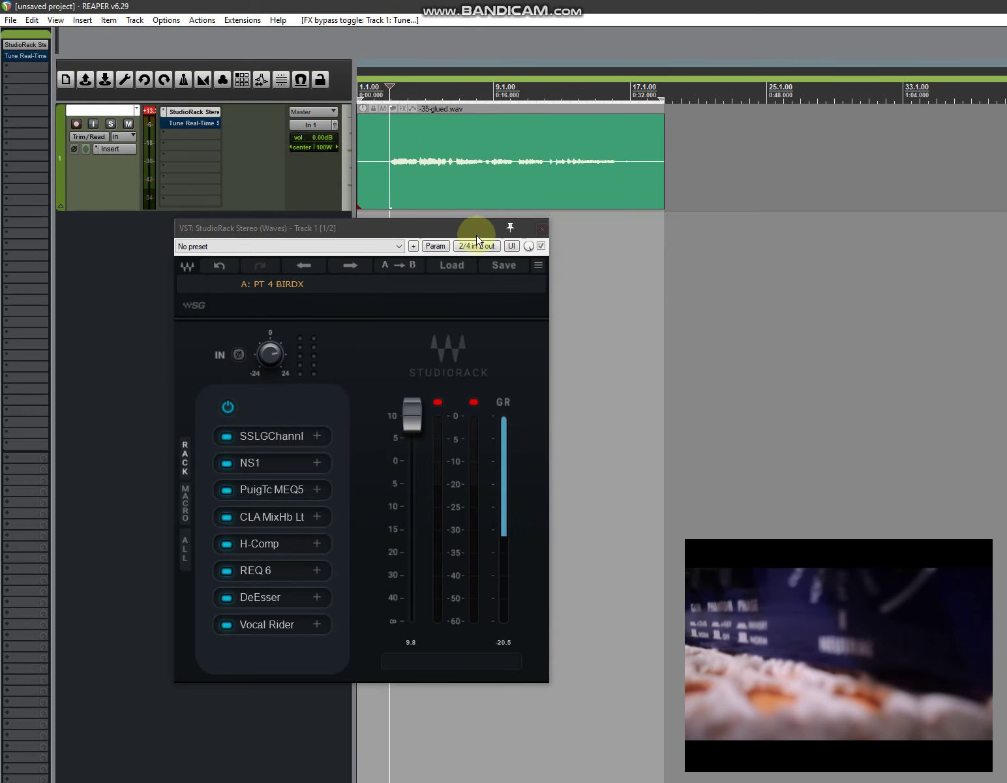
pyautogui.moveTo(438, 234); pyautogui.dragTo(468, 249)
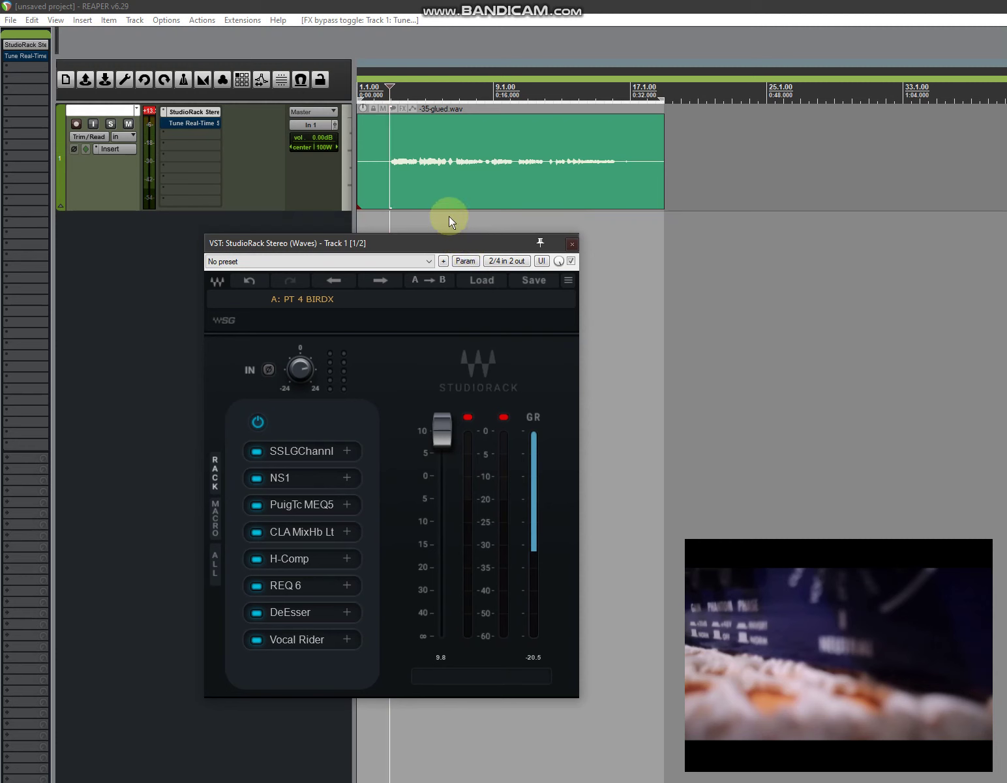
# Select the glued vocal item and apply the track FX to it as a new take.
pyautogui.click(441, 191)
pyautogui.click(408, 177)
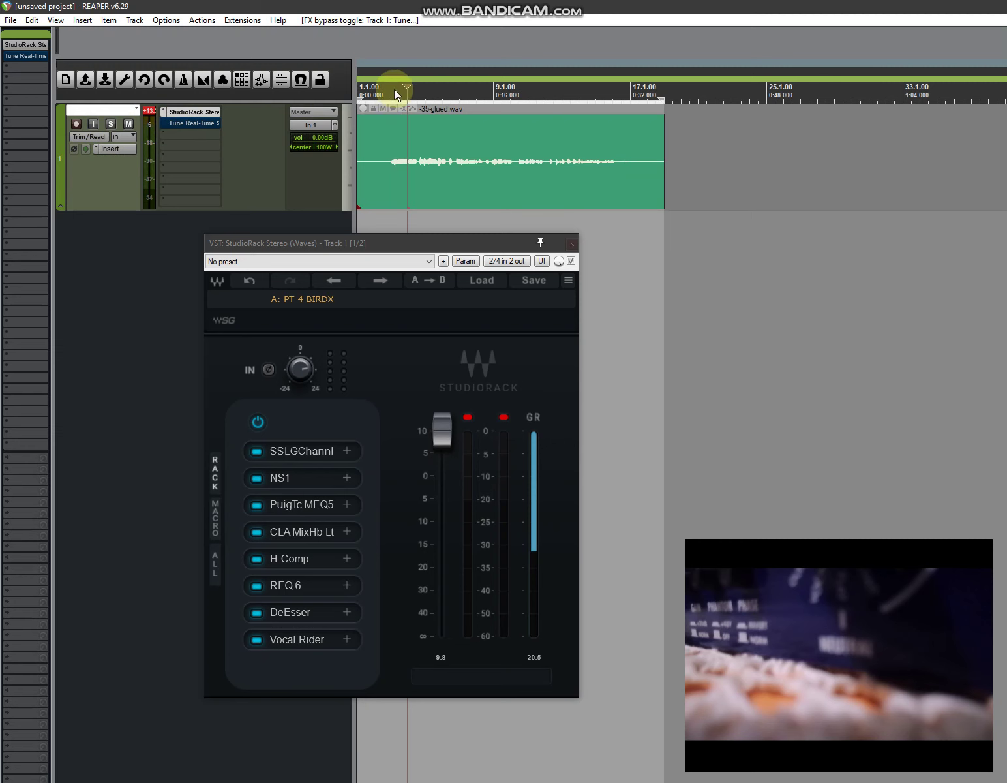
pyautogui.click(398, 183)
pyautogui.click(400, 138)
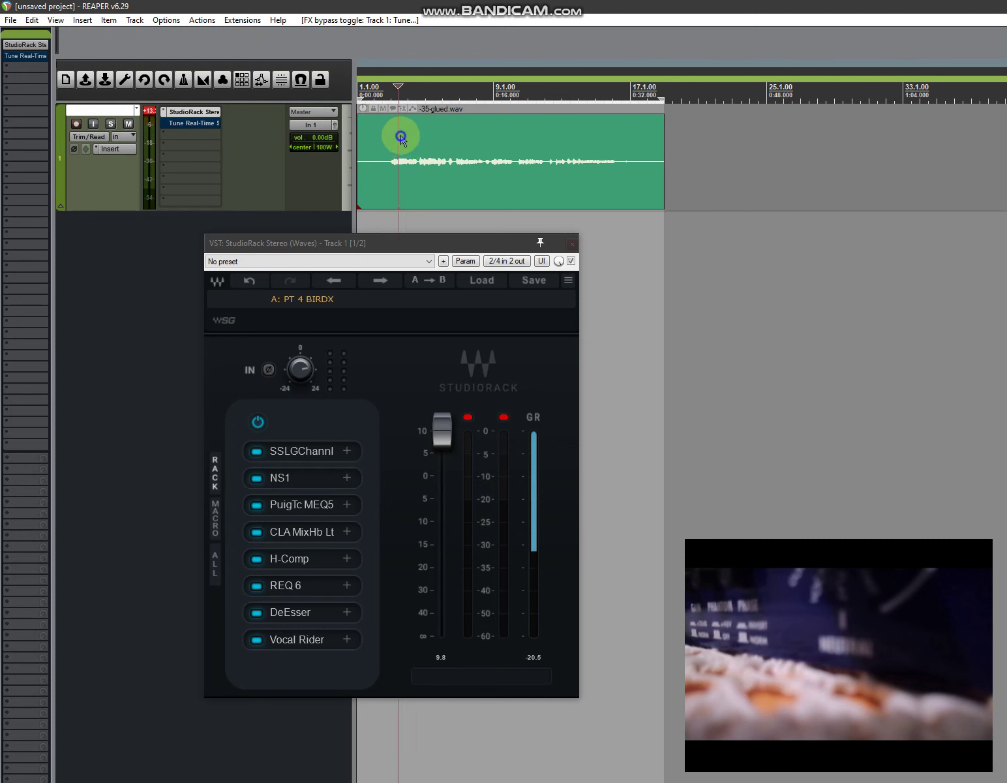
pyautogui.rightClick(395, 139)
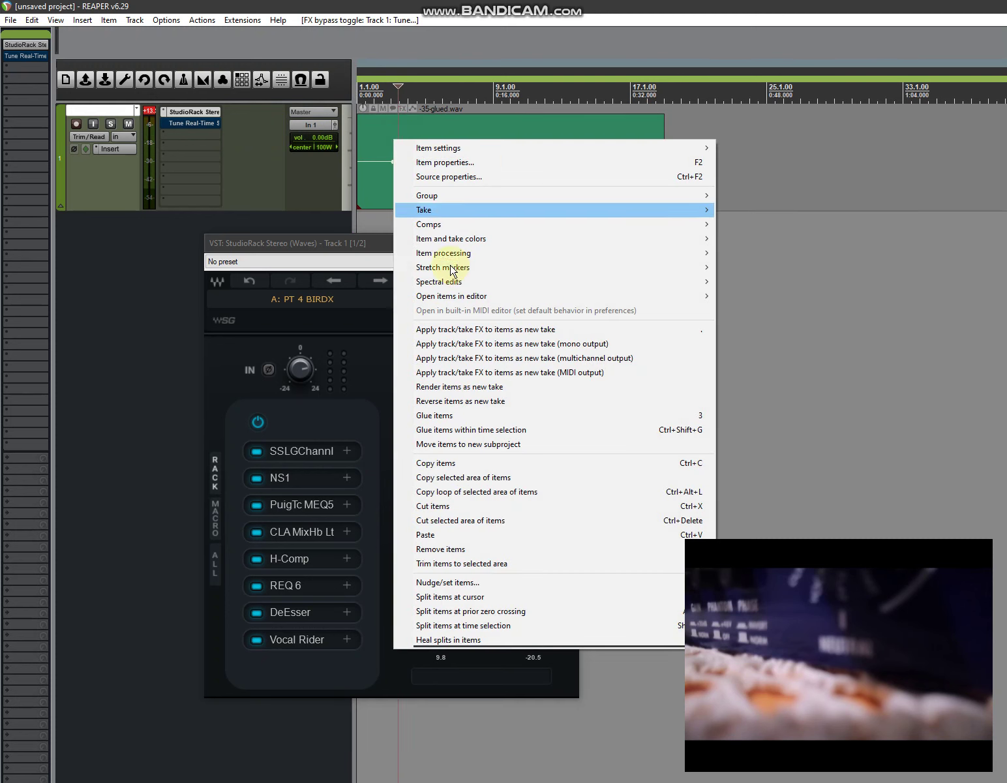
pyautogui.click(439, 330)
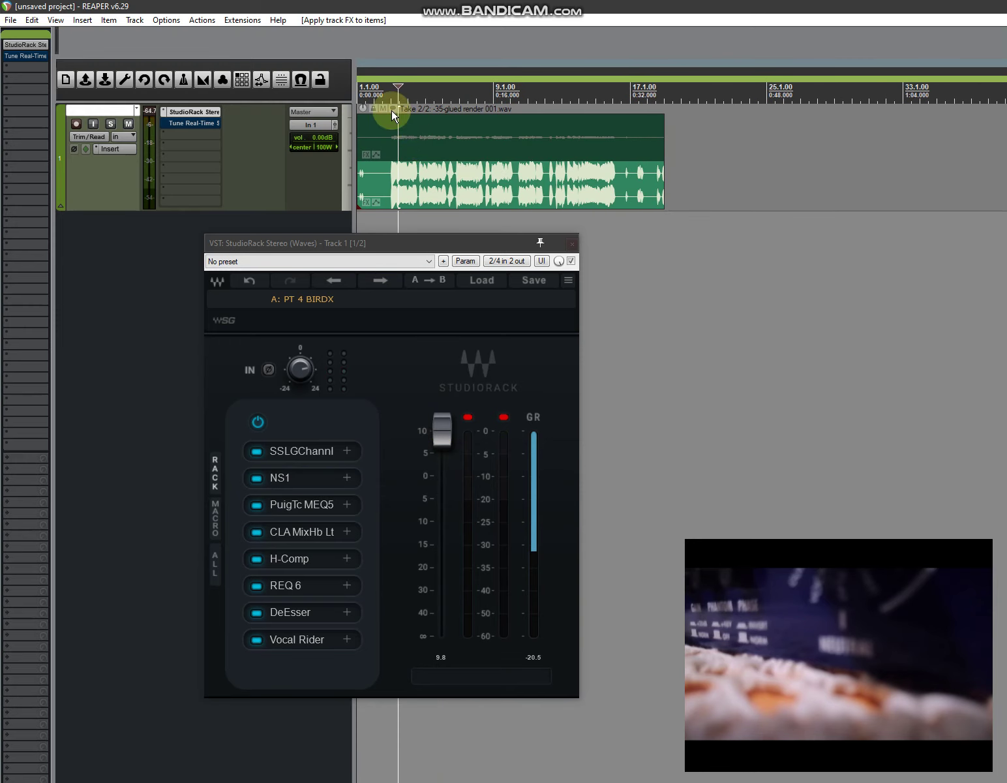
# Make the original vocal take active and play it from where the vocal begins with the track's whole FX chain bypassed.
pyautogui.click(435, 141)
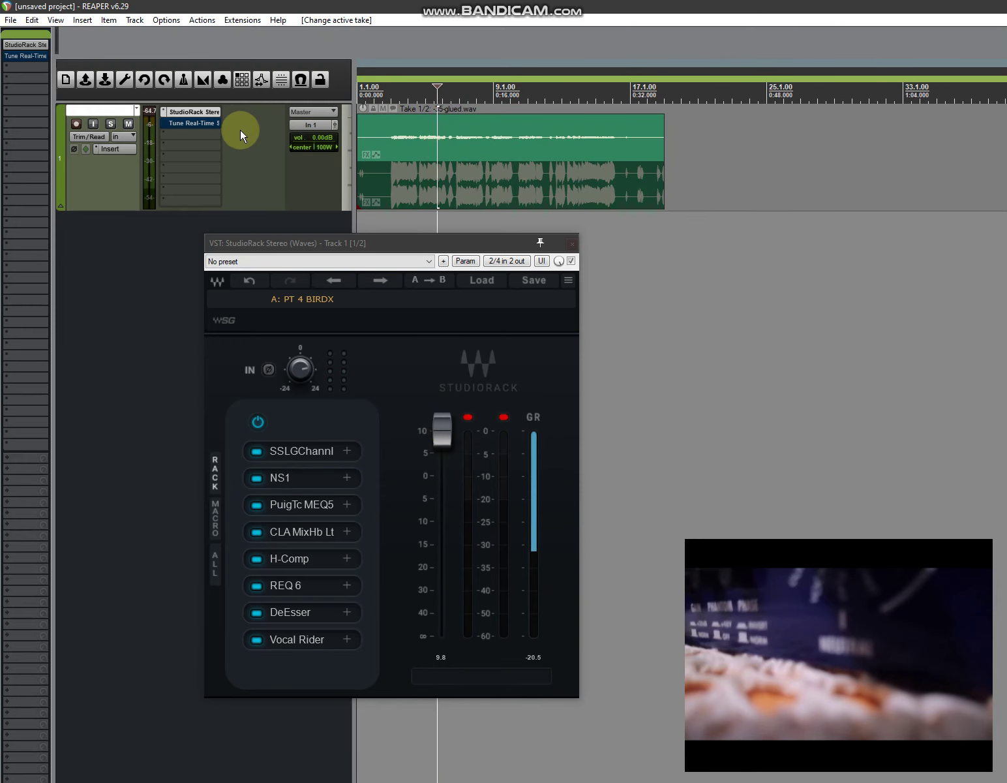
pyautogui.click(105, 148)
pyautogui.click(391, 97)
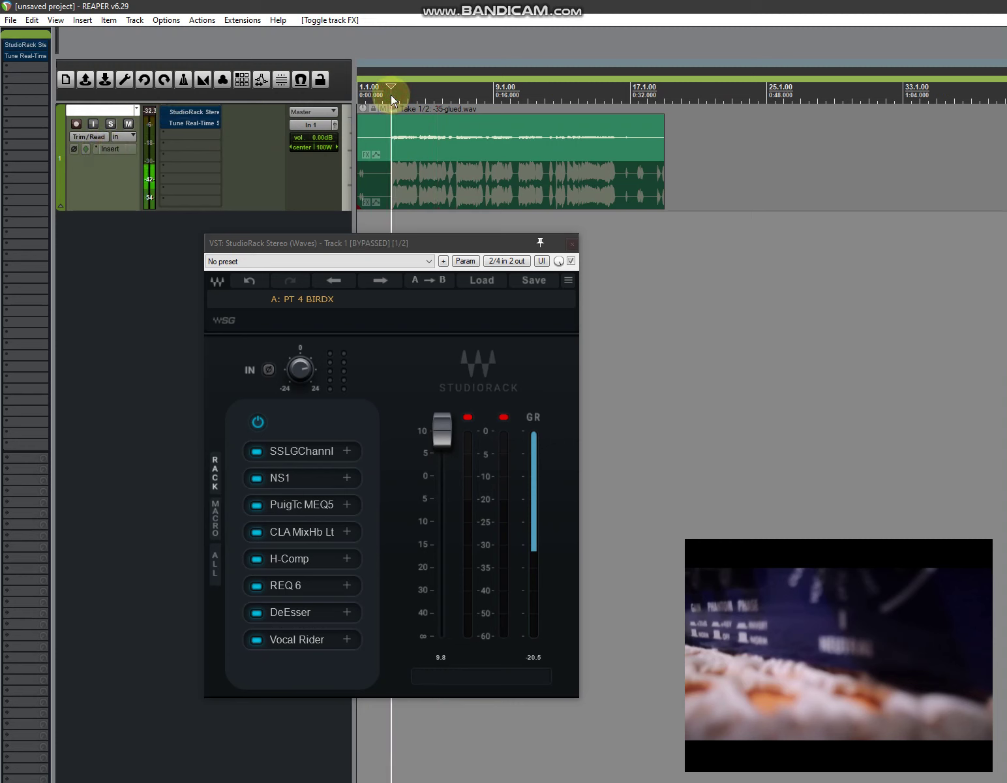
# Make the rendered vocal take active and listen to it while examining its waveform.
pyautogui.click(416, 180)
pyautogui.scroll(3, 395, 109)
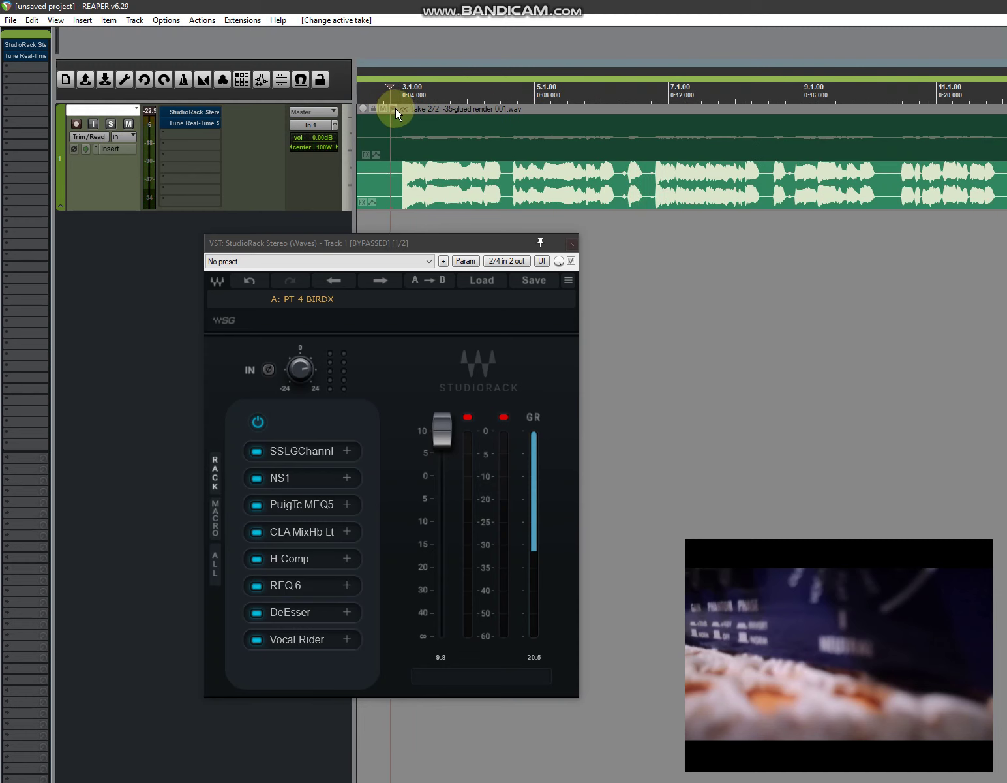
pyautogui.scroll(-3, 395, 108)
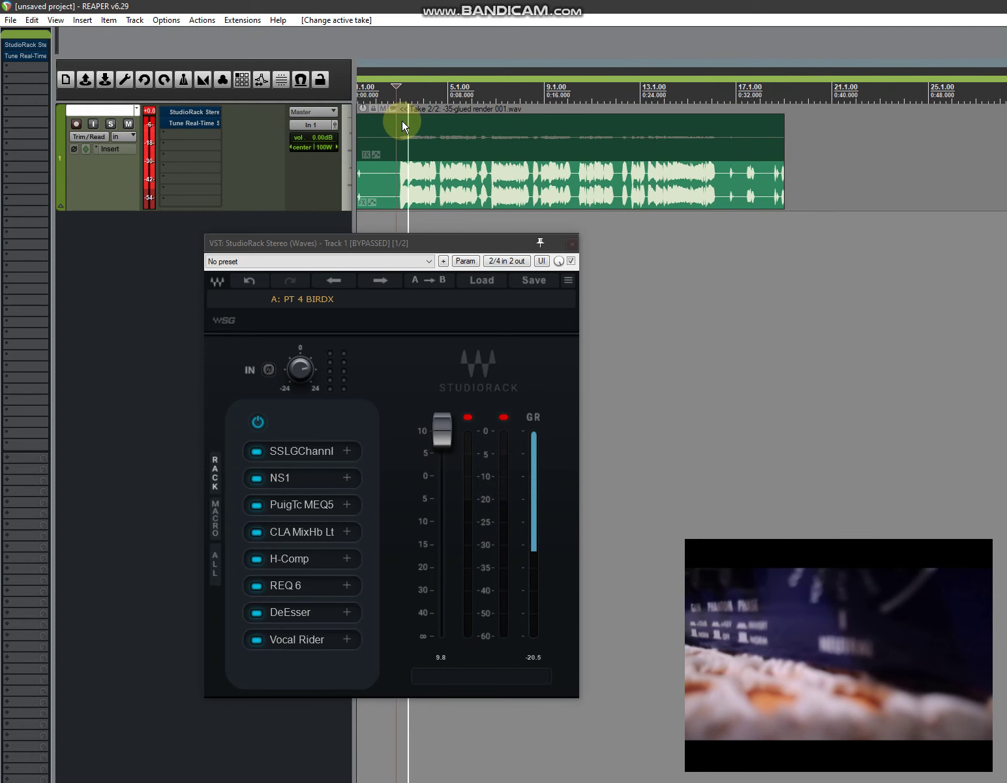
pyautogui.scroll(3, 400, 140)
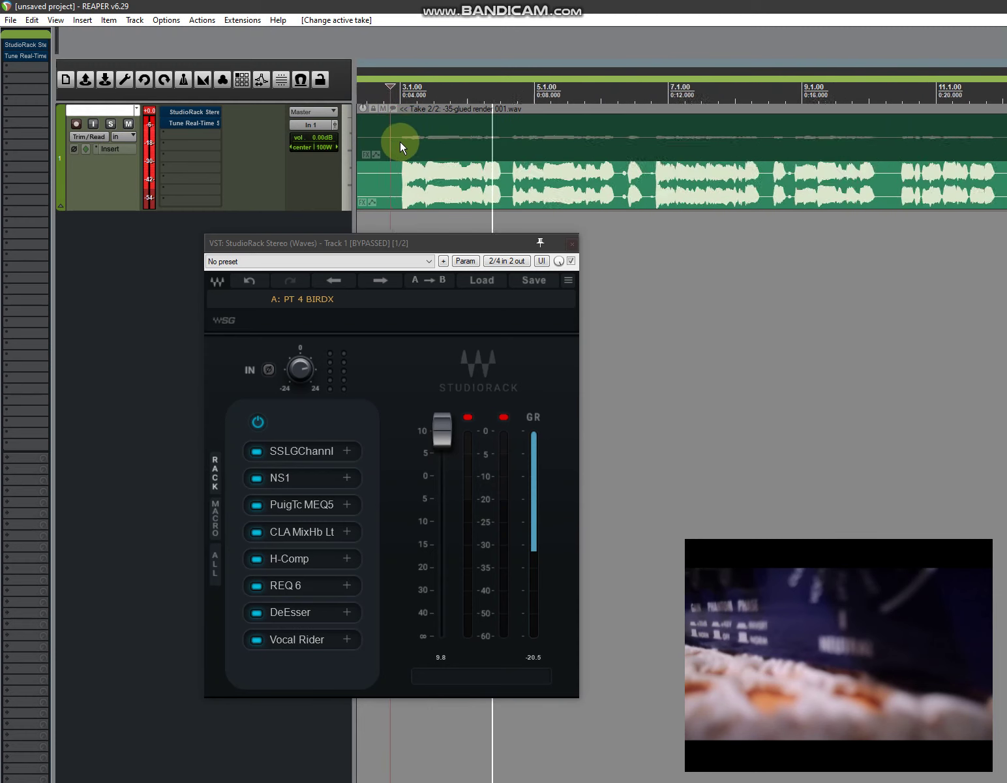
pyautogui.scroll(-3, 399, 141)
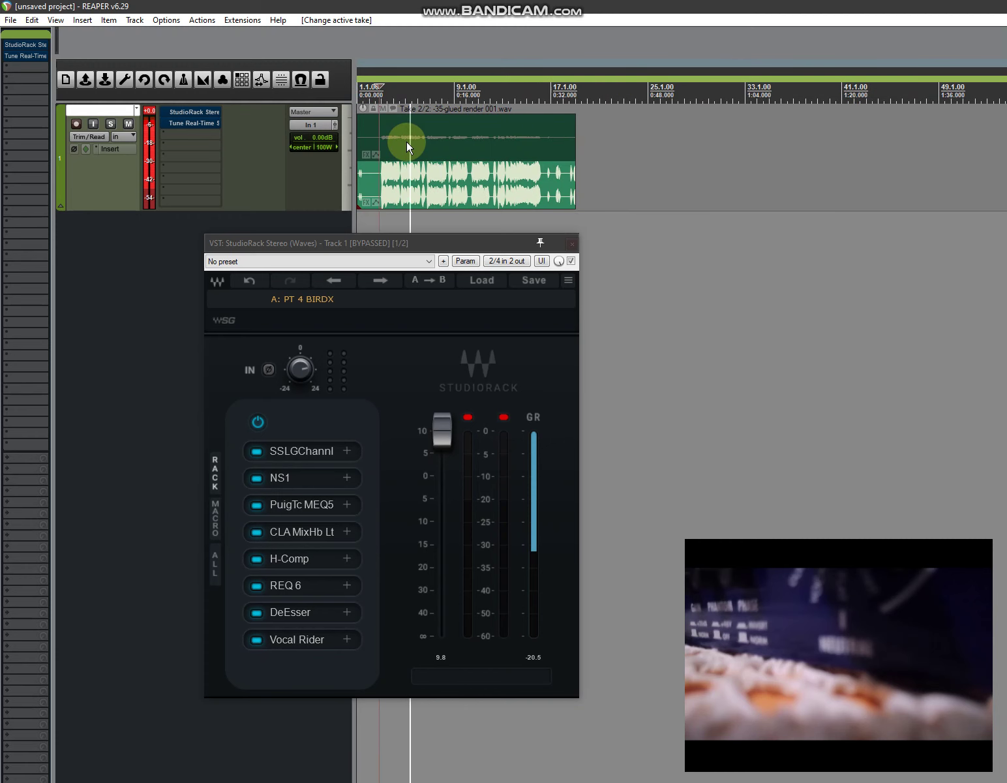
# Turn the Waves Tune Real-Time effect back on for the vocal track, undo its accidental removal, and close the track's FX chain window.
pyautogui.keyDown('ctrl'); pyautogui.click(210, 124); pyautogui.keyUp('ctrl')
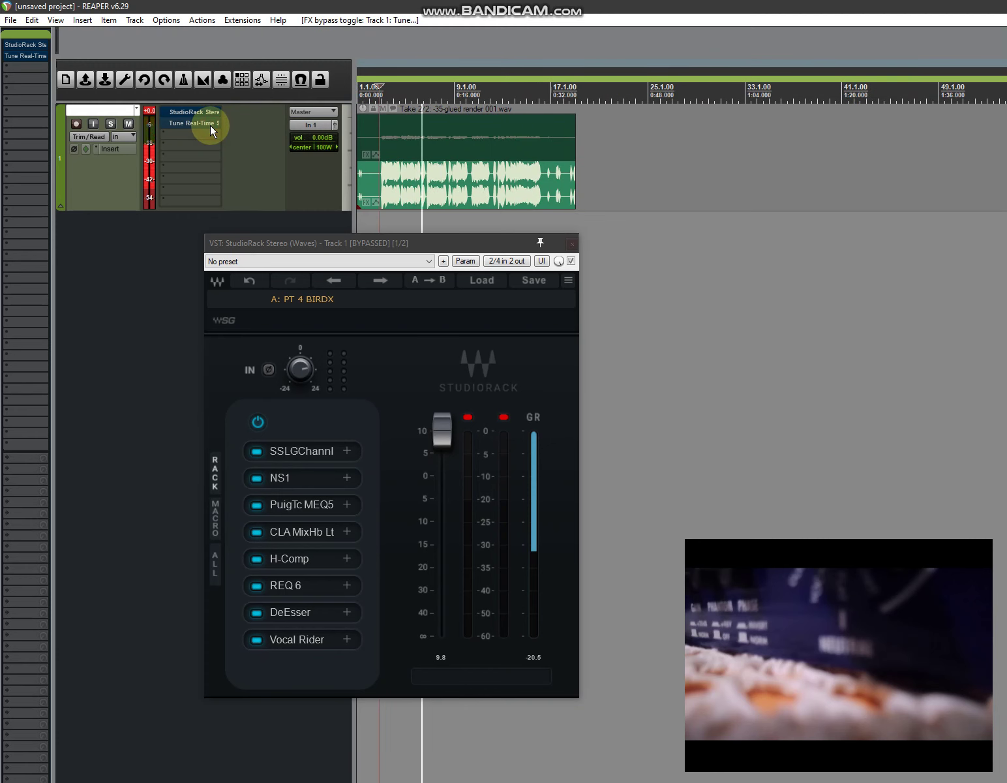
pyautogui.click(207, 127)
pyautogui.keyDown('alt'); pyautogui.click(204, 124); pyautogui.keyUp('alt')
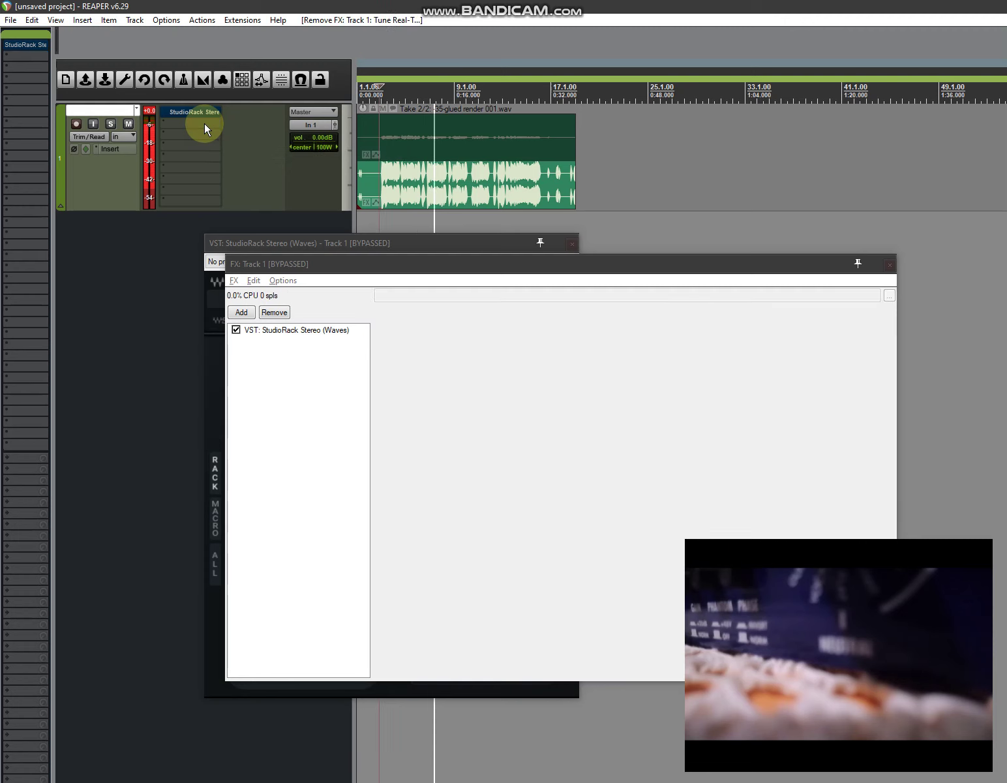
pyautogui.hotkey('ctrl', 'z')
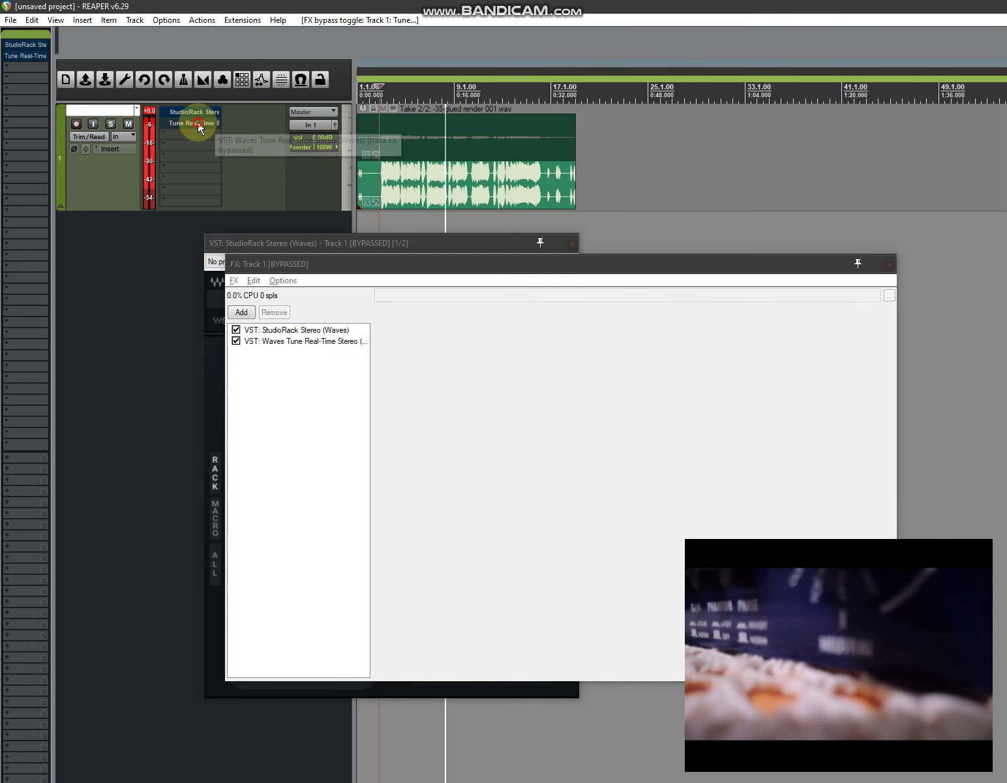
pyautogui.click(198, 121)
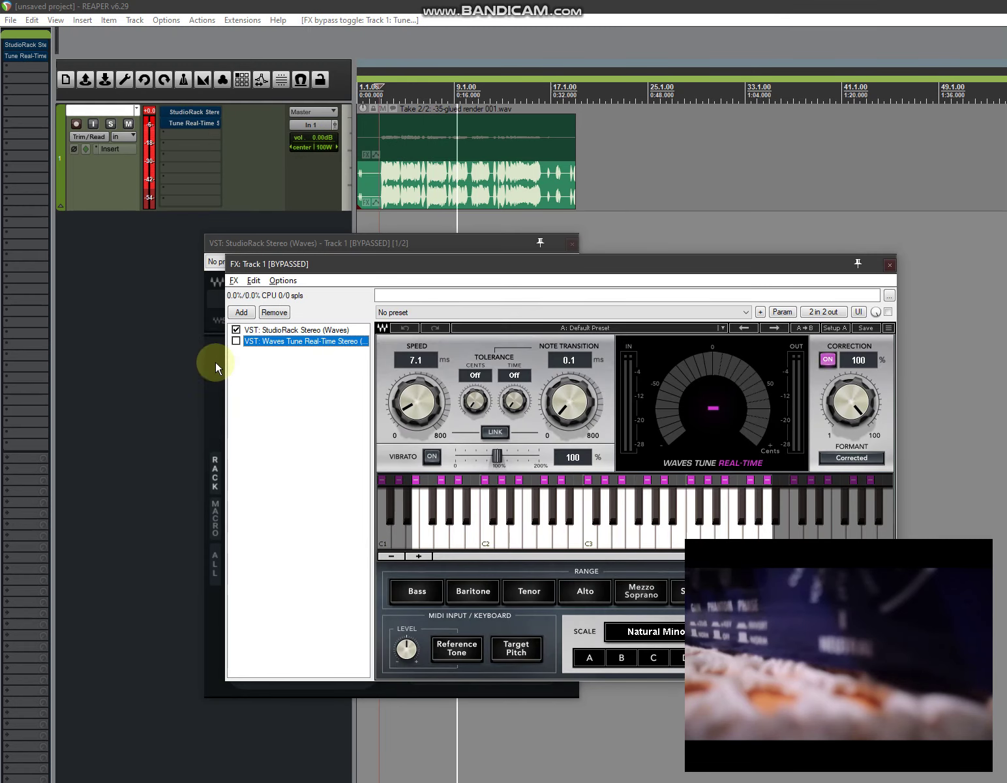
pyautogui.click(236, 340)
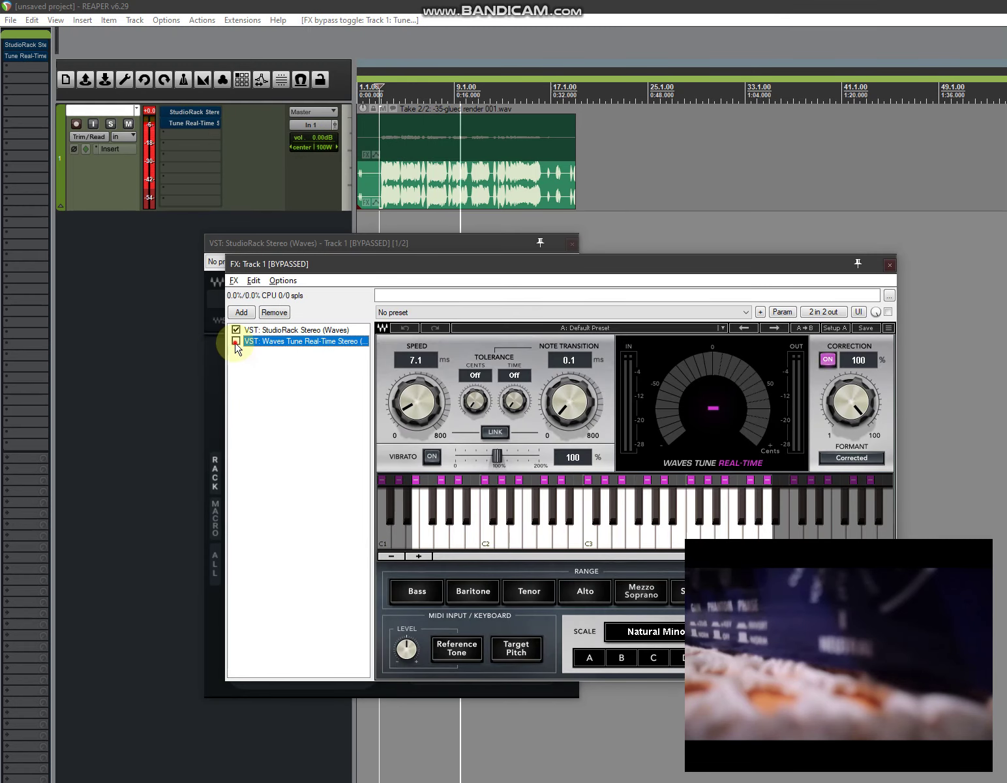
pyautogui.click(889, 265)
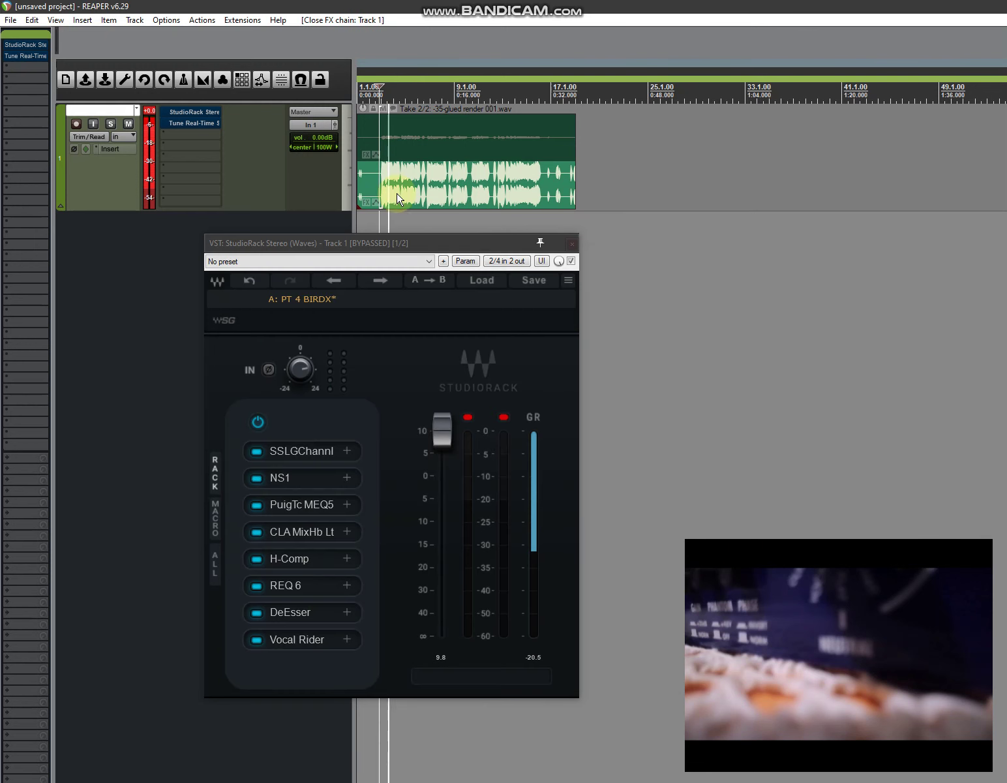
# Open Waves Tune Real-Time, re-enable the vocal track's FX chain and bypass only StudioRack.
pyautogui.click(197, 124)
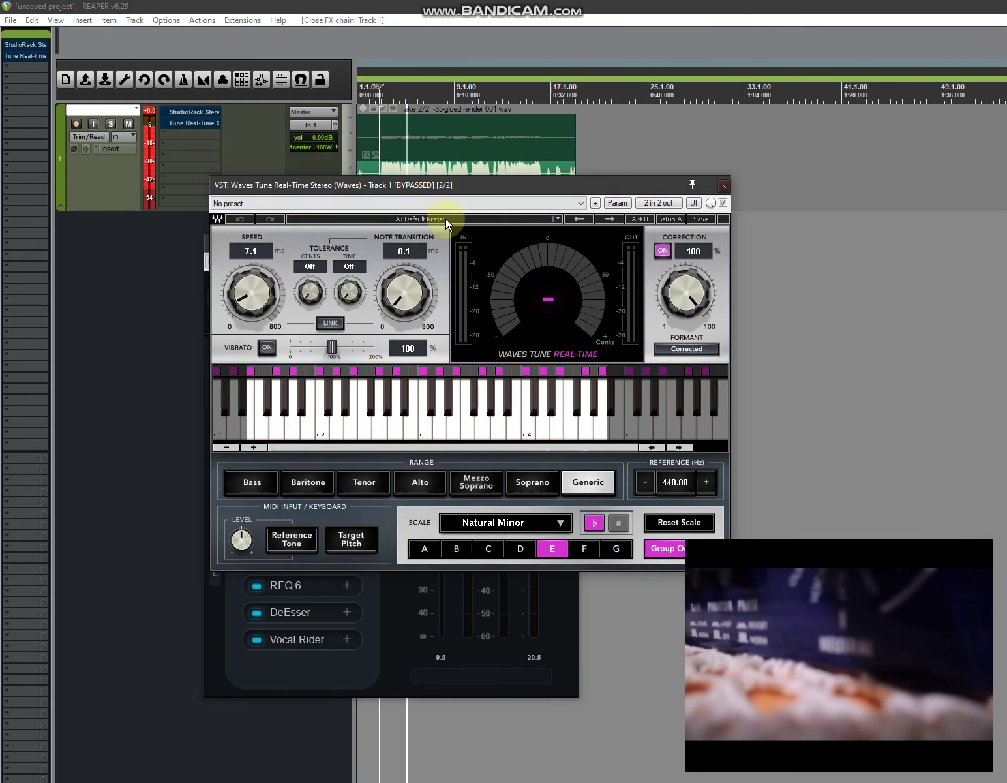
pyautogui.click(109, 151)
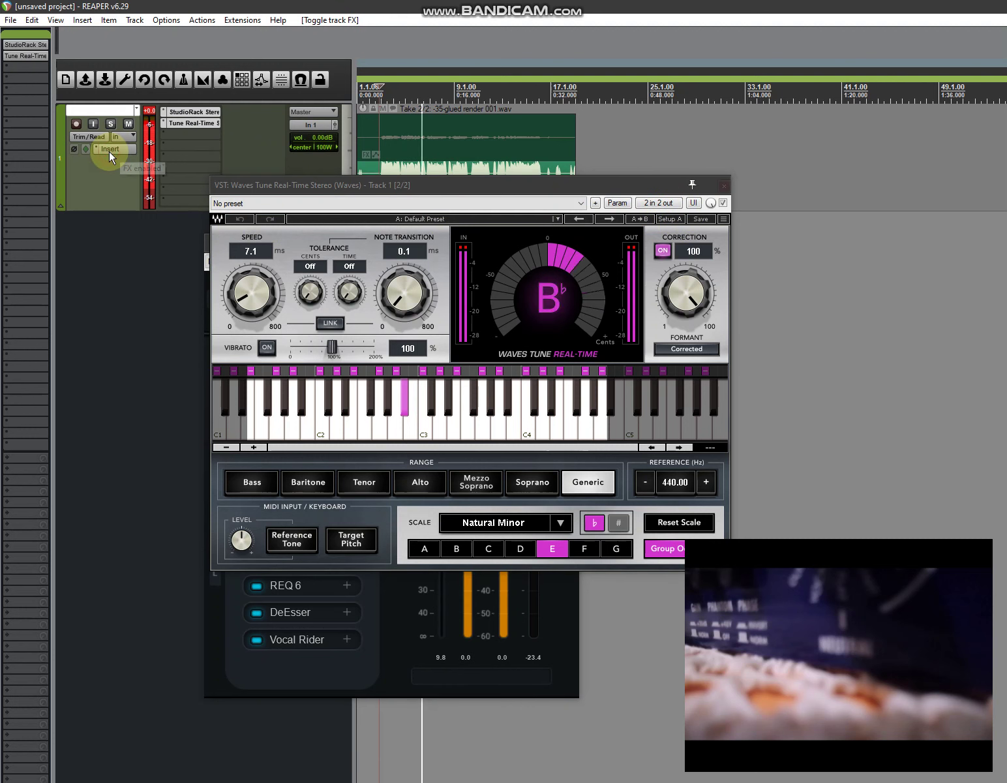
pyautogui.click(197, 117)
# Lower the Correction amount in Waves Tune Real-Time to about 84 %, close both plugin windows and stop playback.
pyautogui.moveTo(683, 313); pyautogui.dragTo(685, 327)
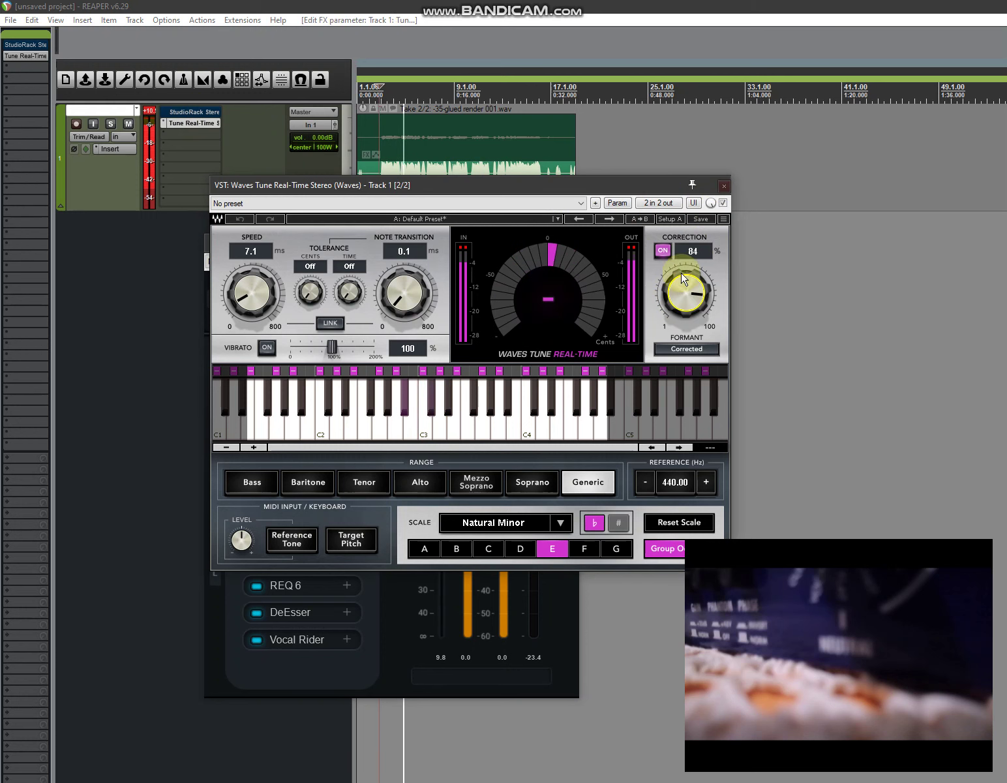
pyautogui.click(723, 186)
pyautogui.click(575, 243)
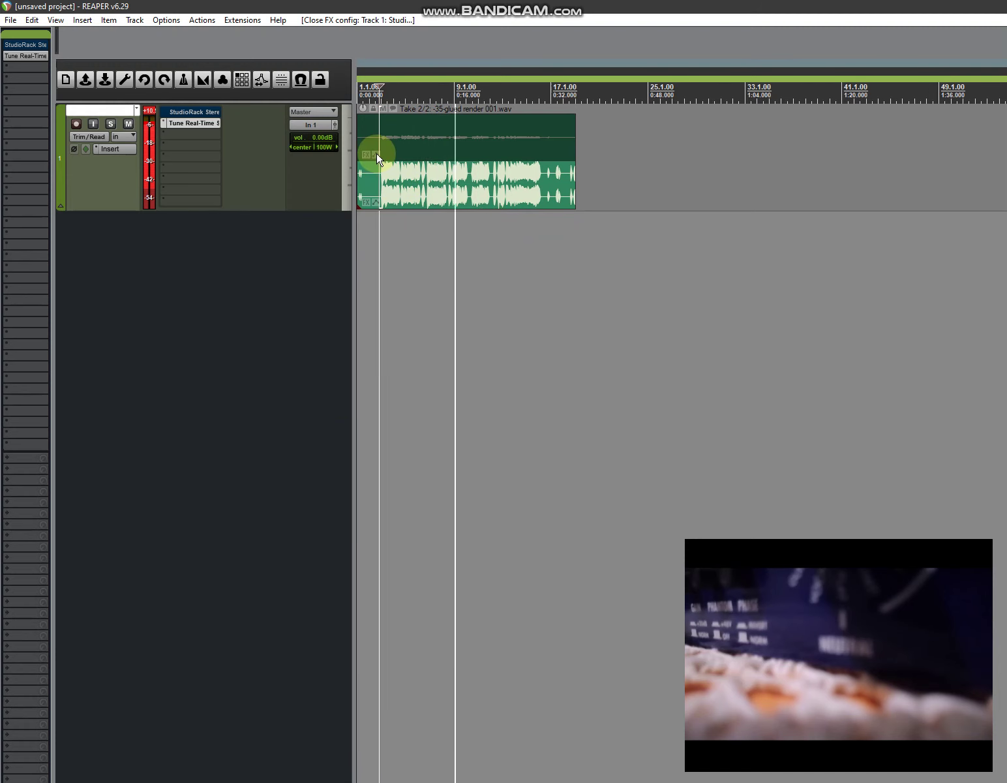
pyautogui.press('space')
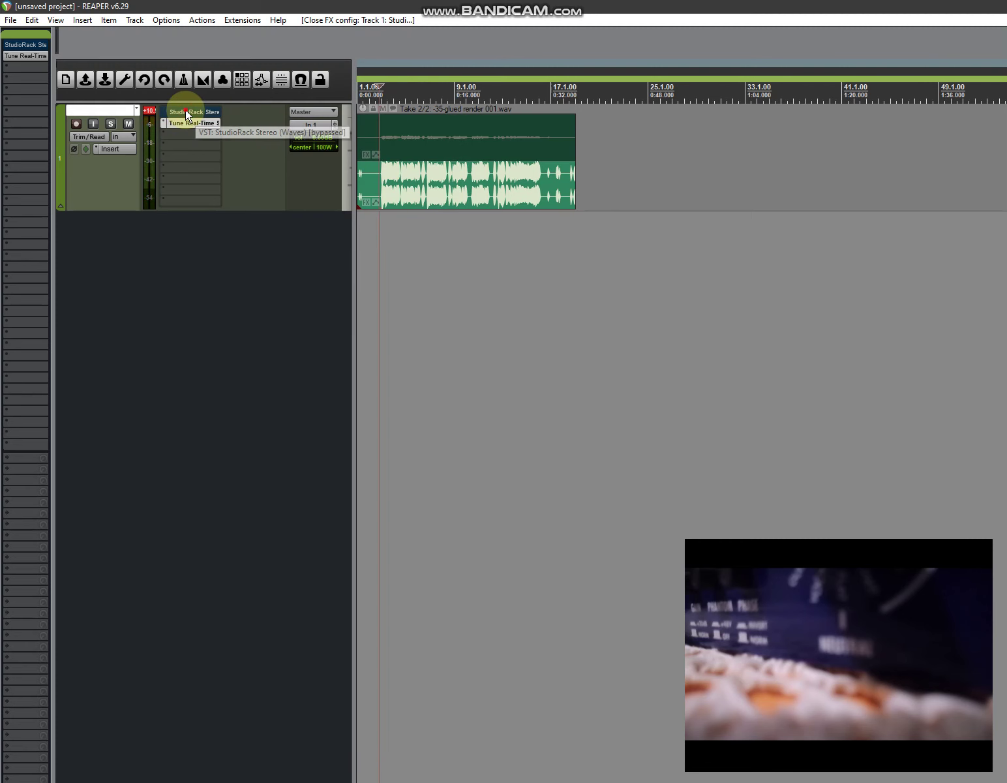
# Open the bypassed StudioRack effect, examine its plugin rack and the list of loadable presets, and close it without loading one.
pyautogui.click(185, 112)
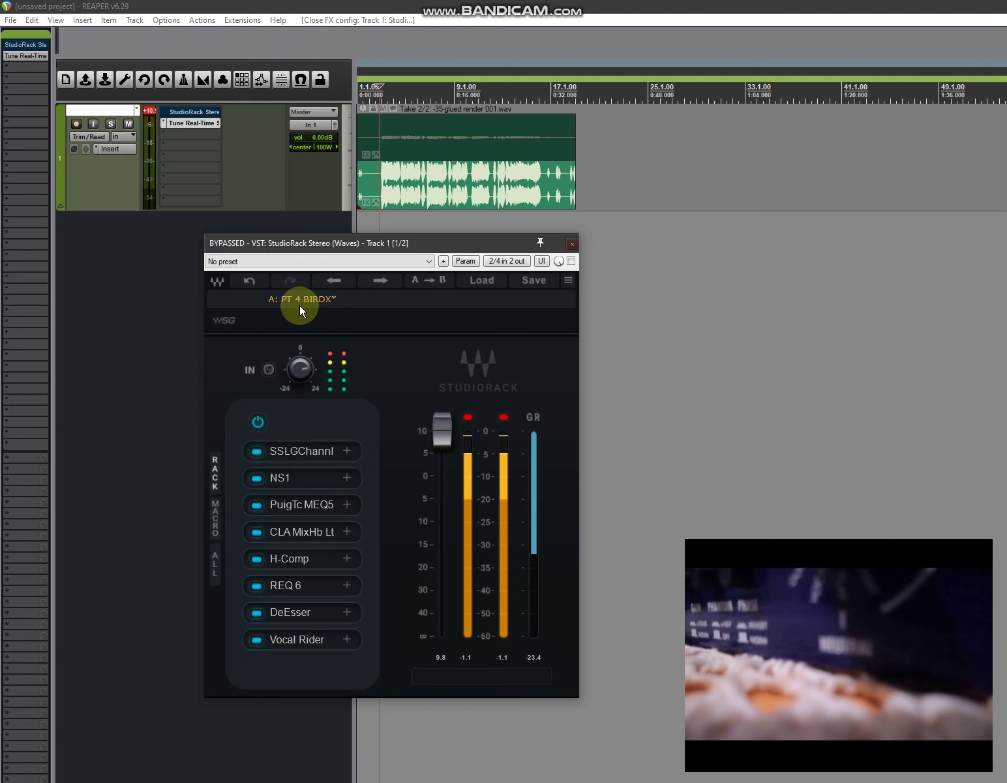
pyautogui.moveTo(283, 243); pyautogui.dragTo(356, 252)
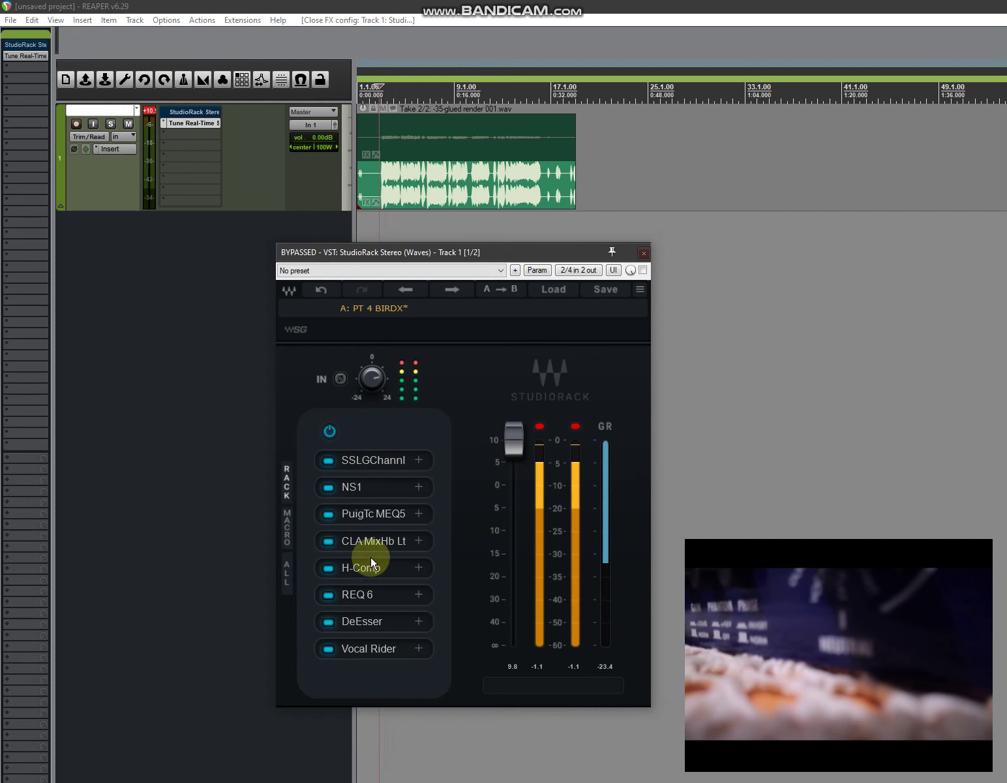
pyautogui.click(552, 292)
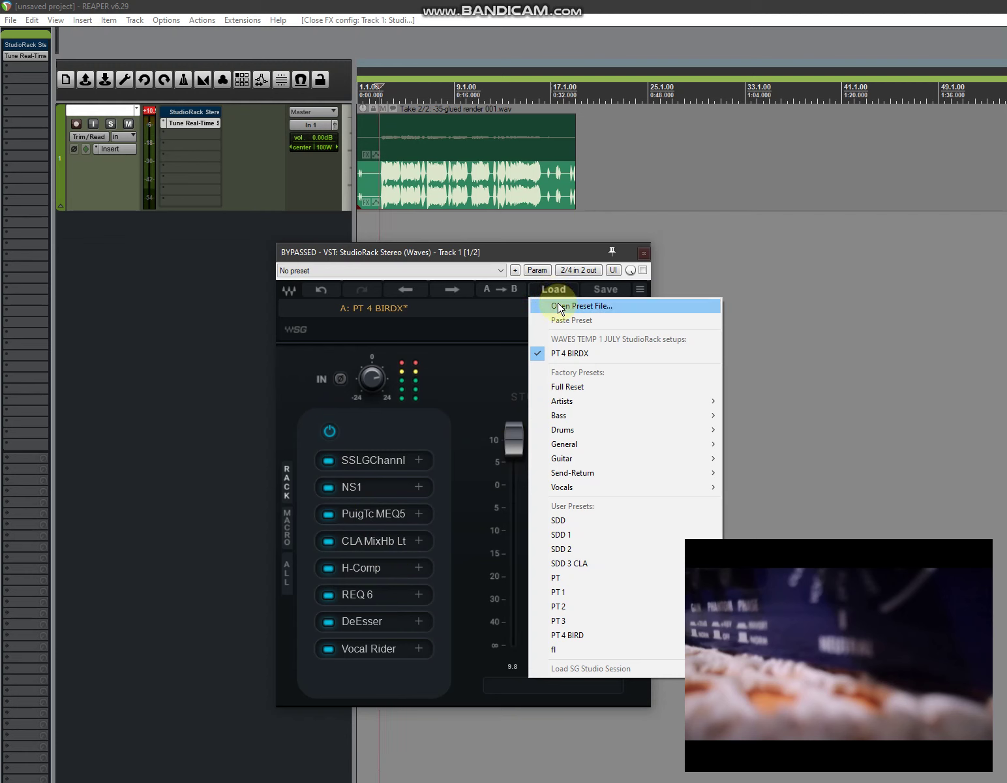
pyautogui.click(522, 254)
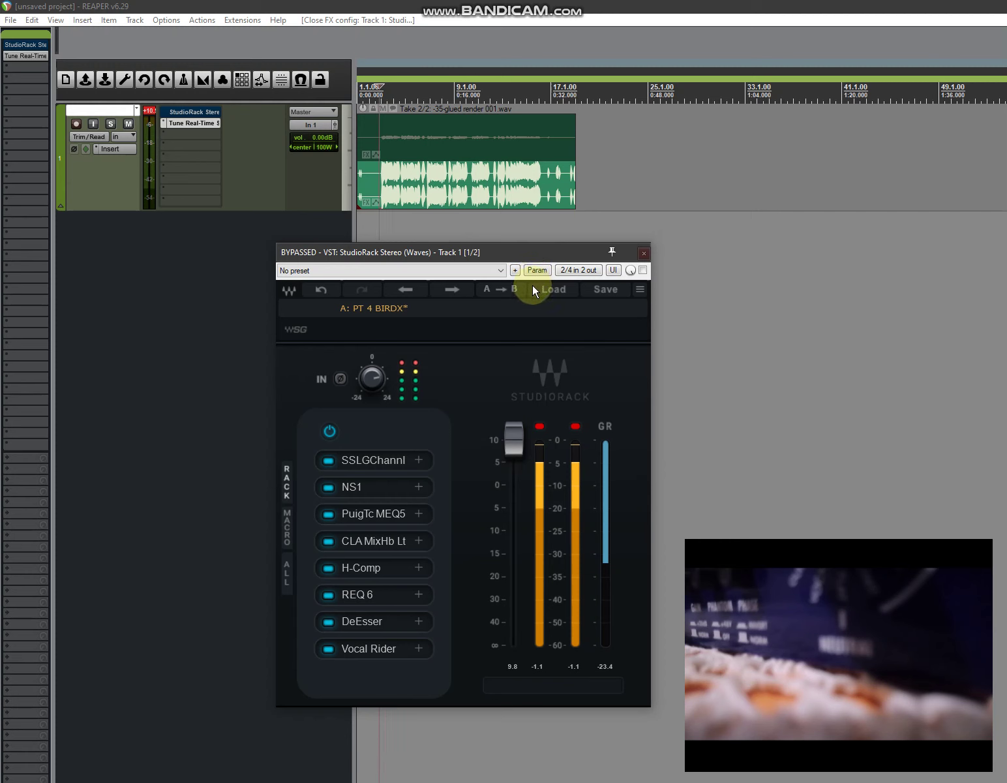
pyautogui.click(642, 254)
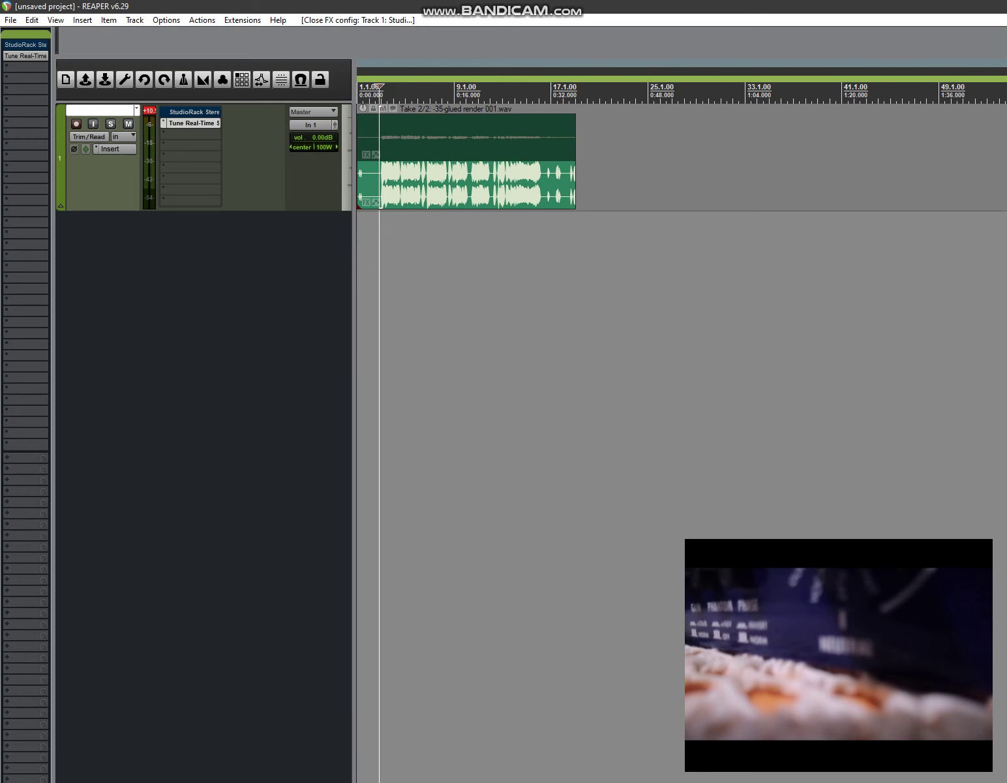
# Switch to File Explorer, open YT TRAVIS SCOTT FOR REAPER.rpp from the Desktop, and play the project from just before the first vocals.
pyautogui.press('super+e')
pyautogui.moveTo(380, 696); pyautogui.dragTo(253, 153)
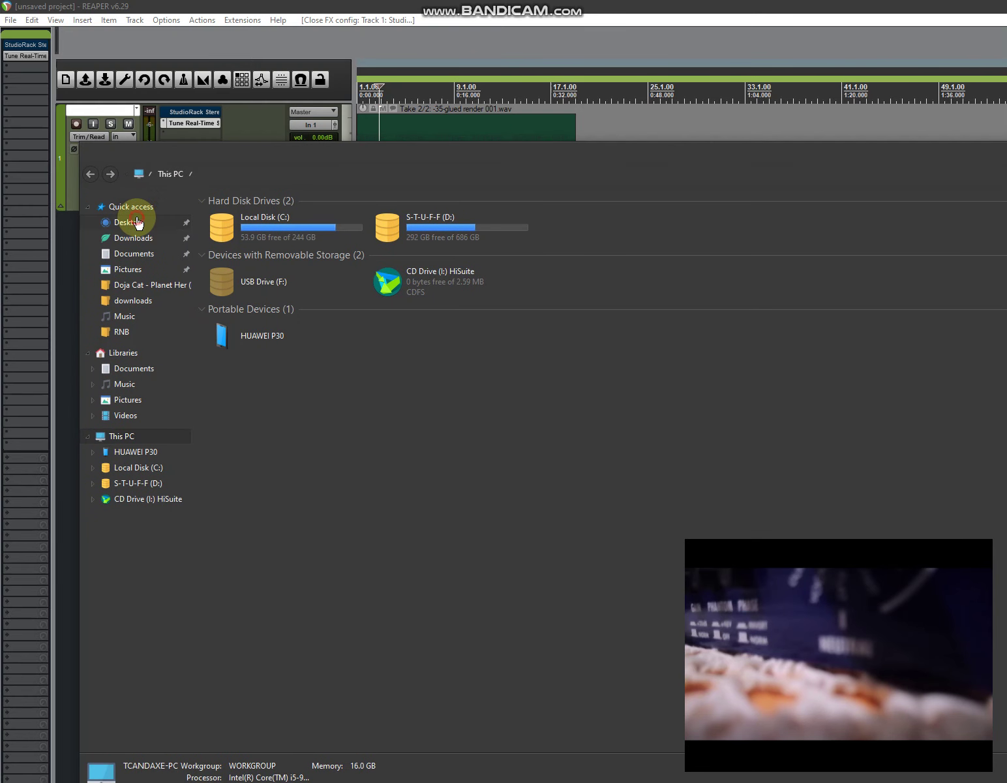
pyautogui.click(134, 223)
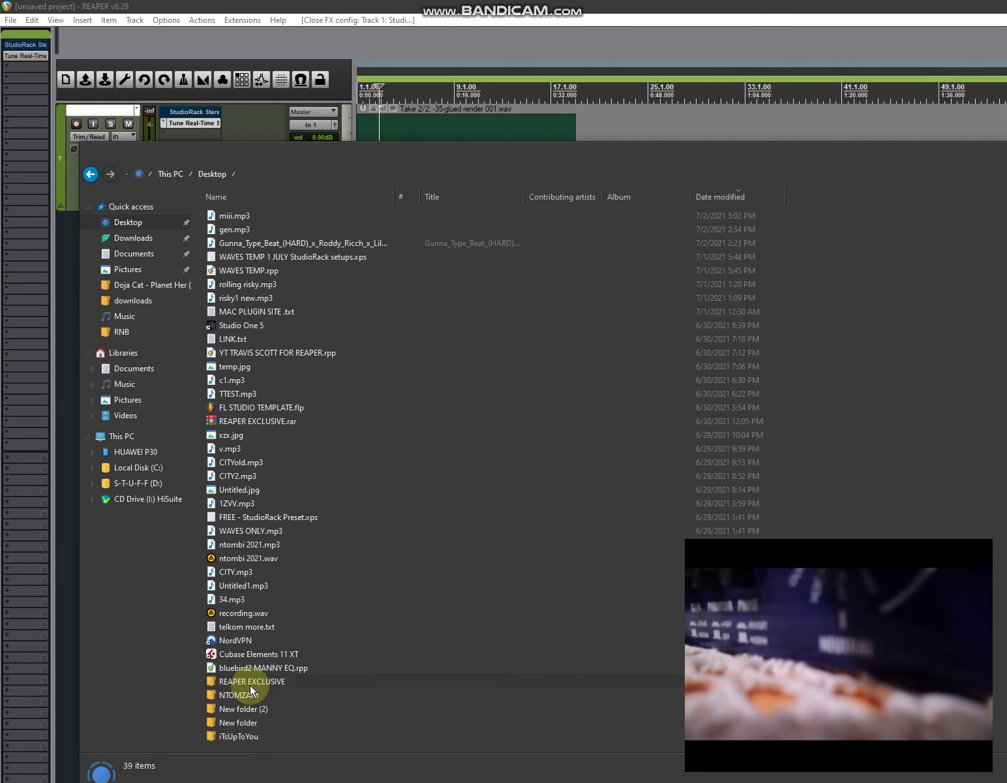
pyautogui.click(243, 352)
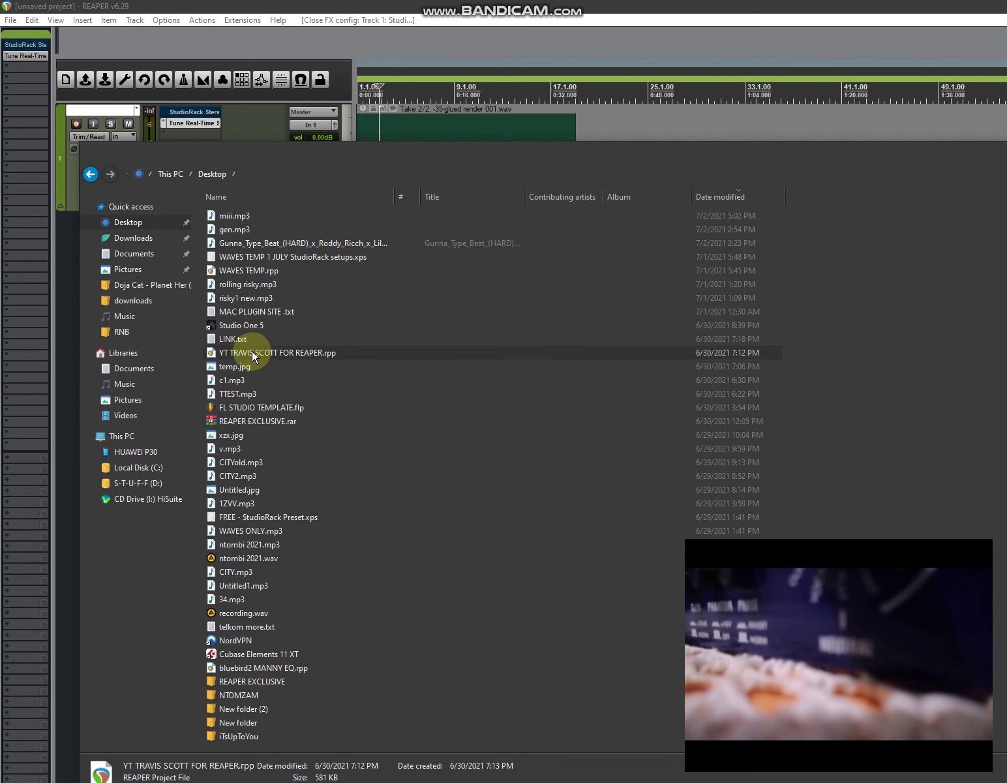
pyautogui.doubleClick(248, 352)
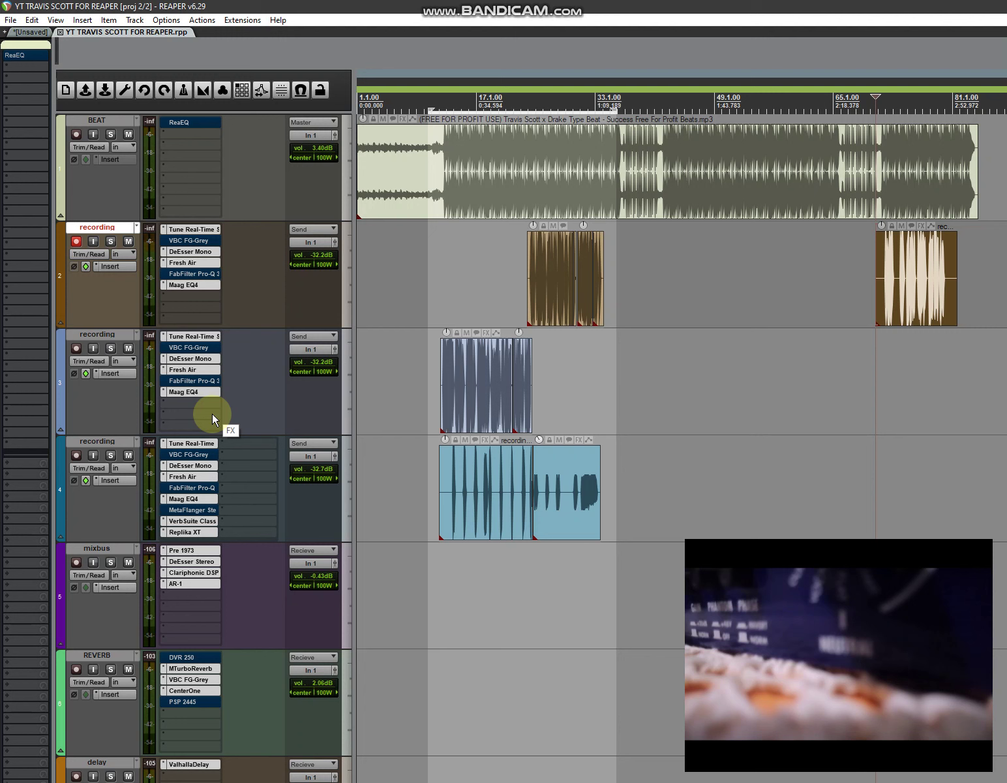
pyautogui.click(436, 104)
pyautogui.press('space')
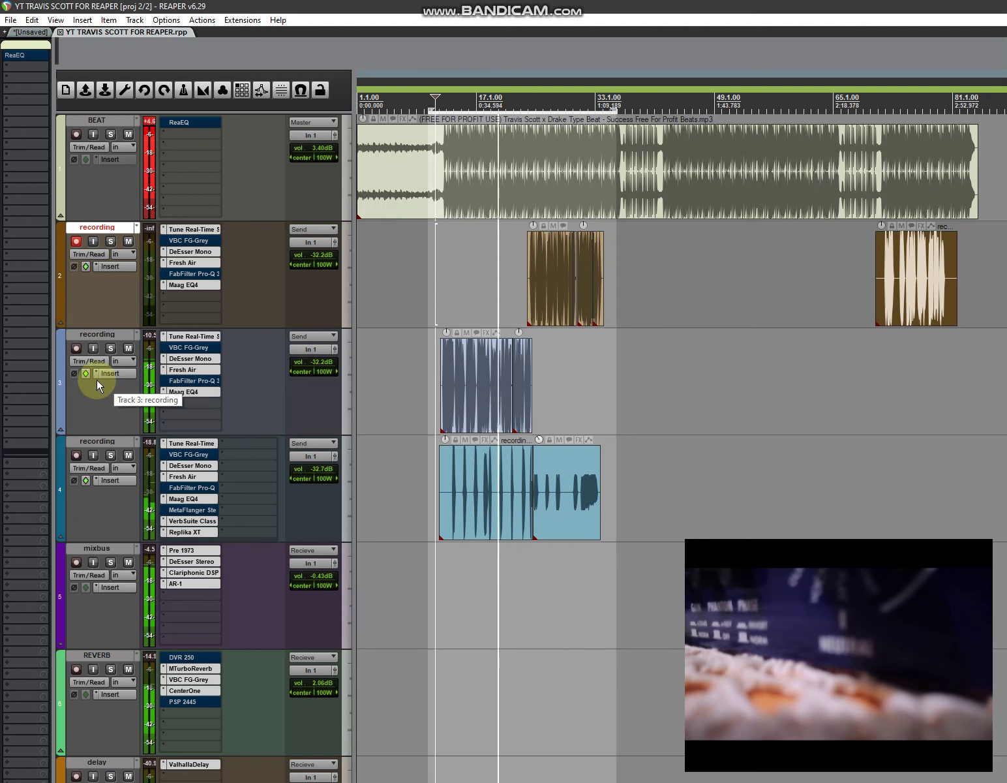
# Examine the enabled plugins in track 3's input FX chain, from Summit Audio EQF-100 through NS1, AR-1 and PSP InfiniStrip to Vocal Rider, and close it.
pyautogui.moveTo(85, 375)
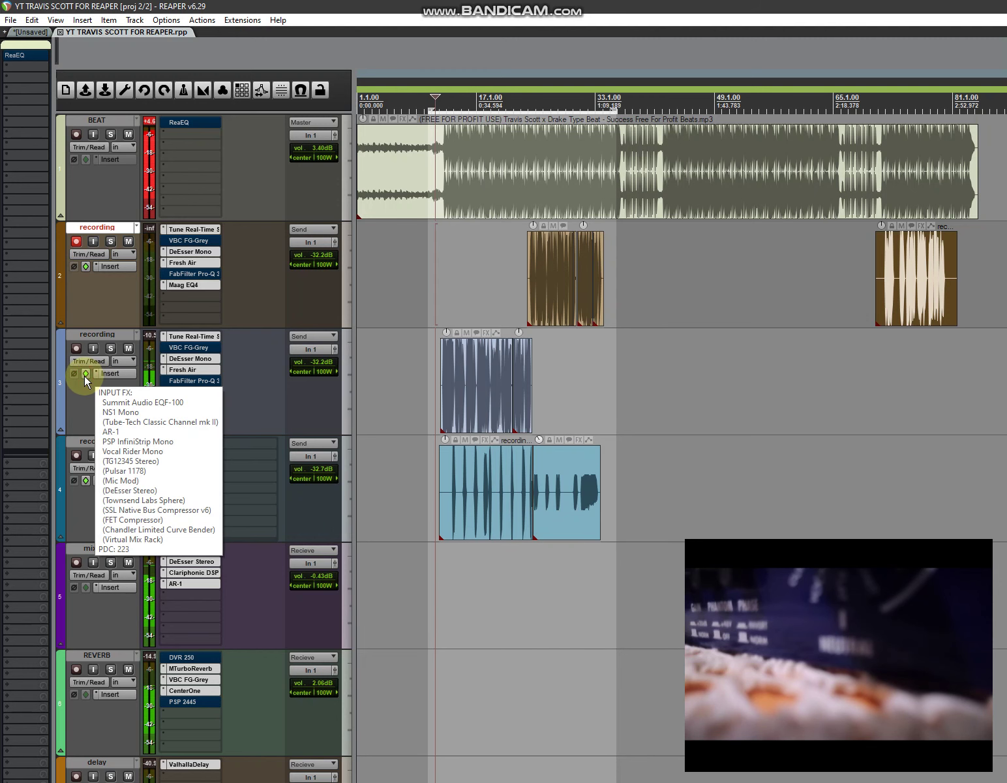
pyautogui.click(86, 373)
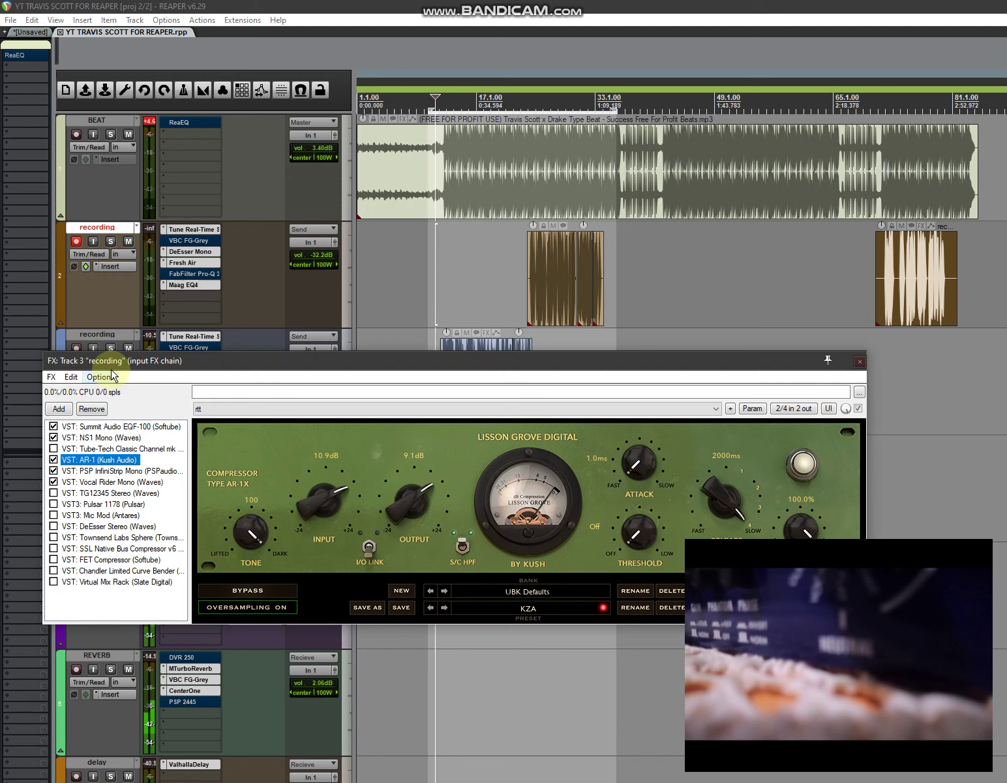
pyautogui.click(90, 427)
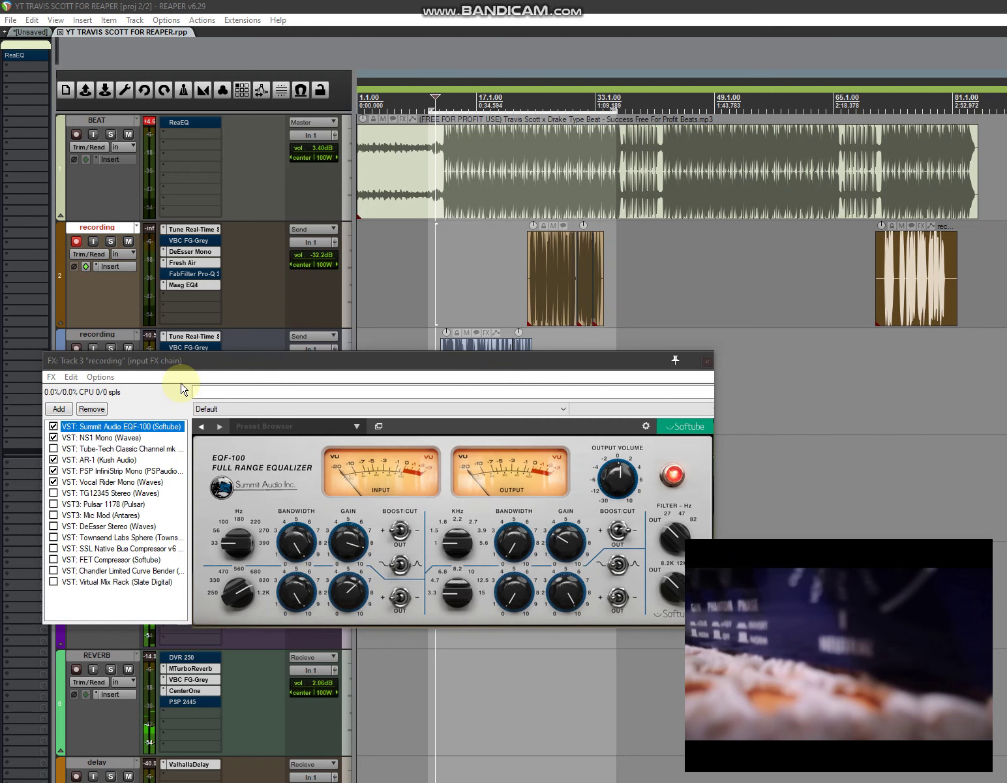
pyautogui.click(201, 364)
pyautogui.moveTo(202, 365); pyautogui.dragTo(258, 129)
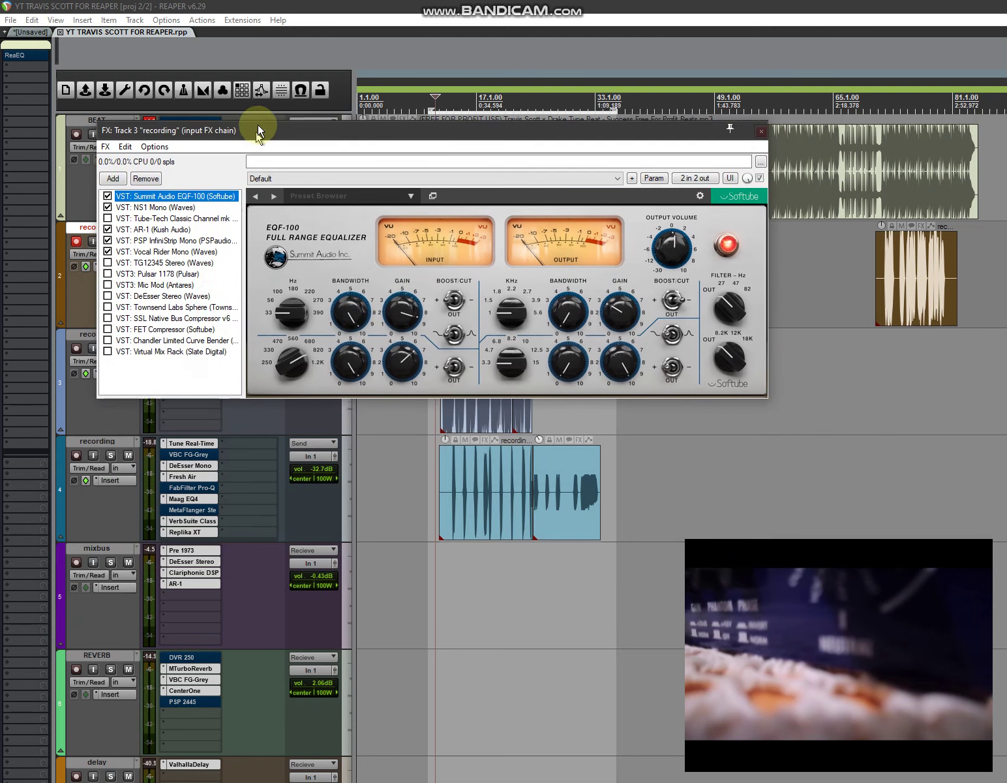
pyautogui.click(161, 205)
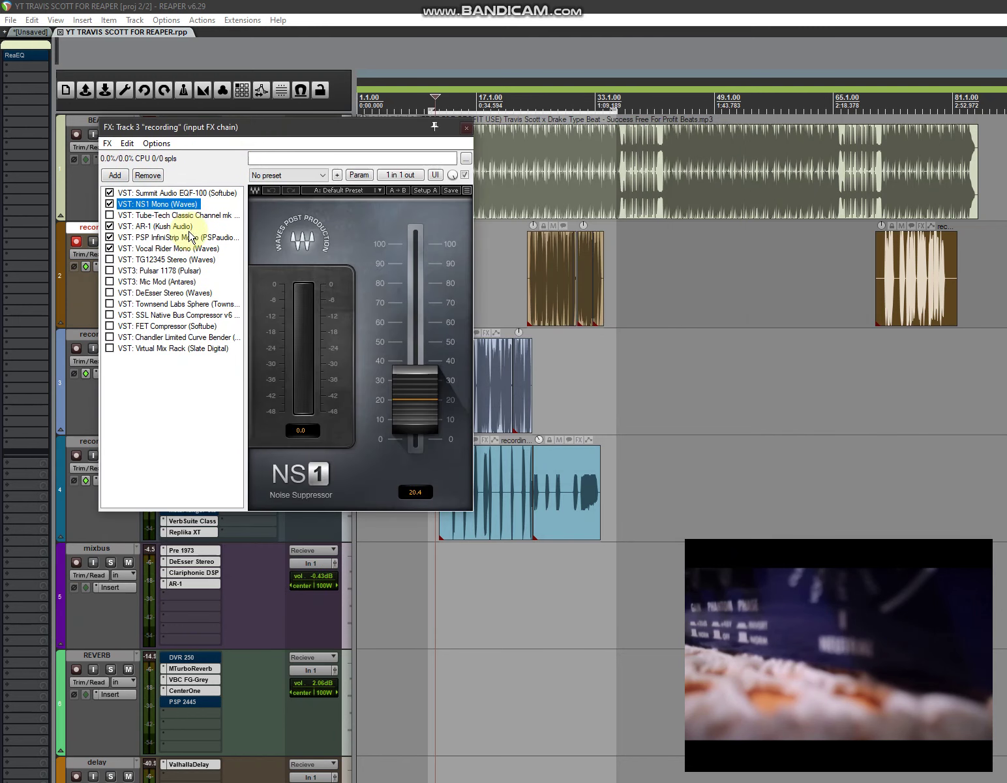
pyautogui.click(169, 226)
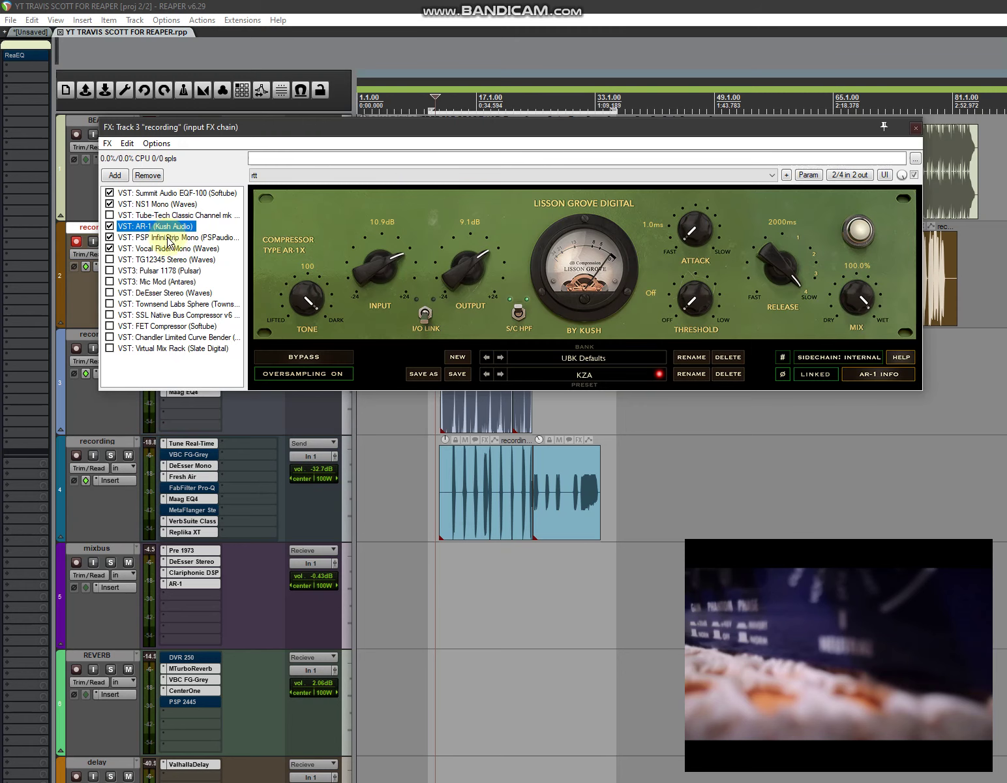
pyautogui.click(168, 238)
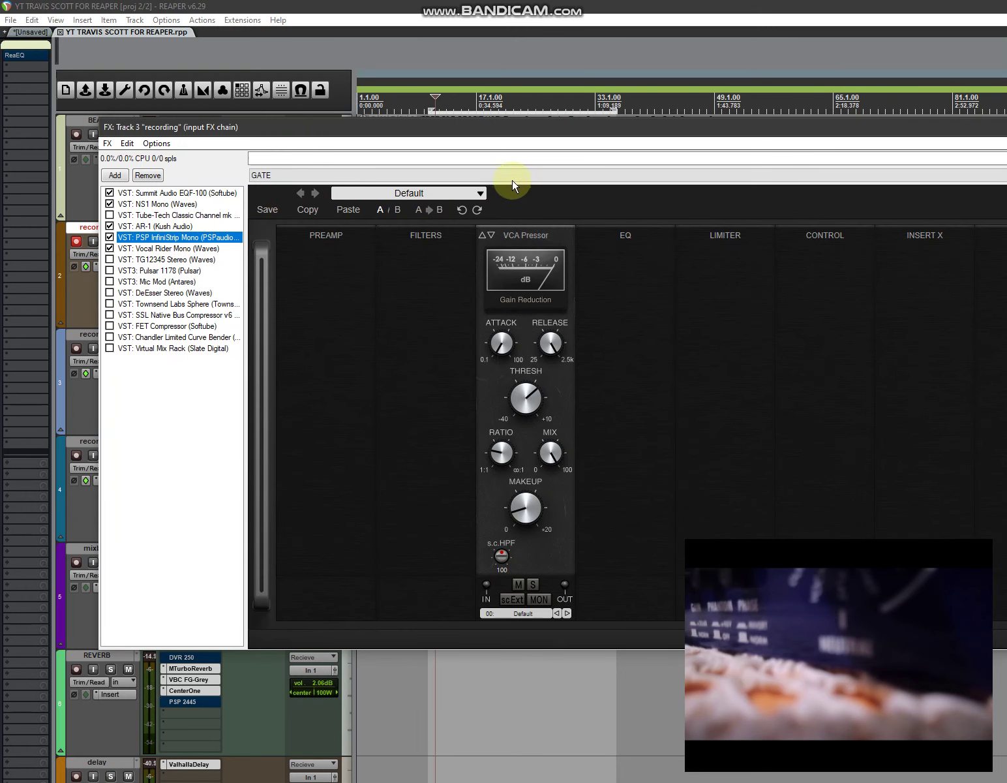
pyautogui.moveTo(490, 128); pyautogui.dragTo(413, 132)
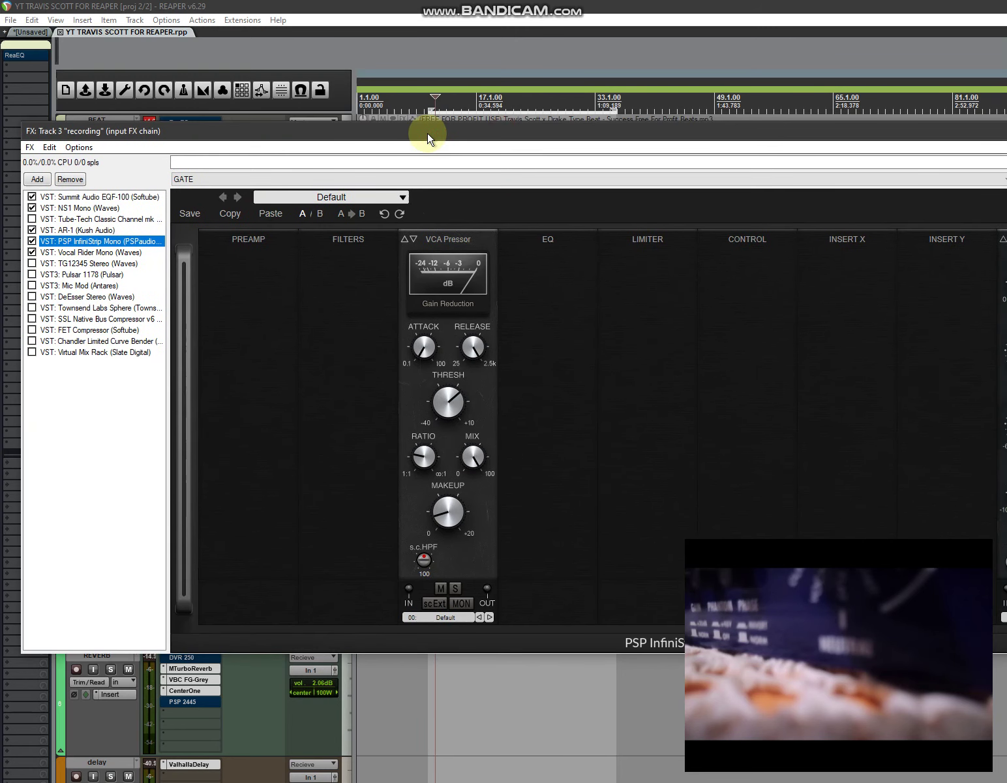
pyautogui.click(120, 253)
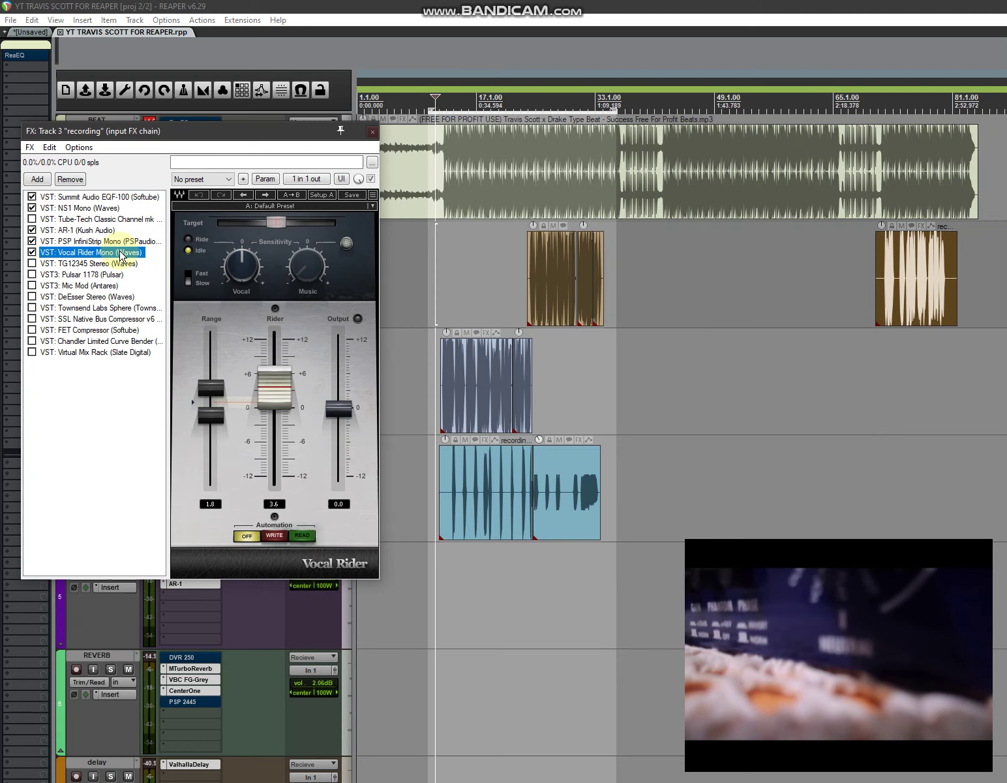
pyautogui.click(373, 132)
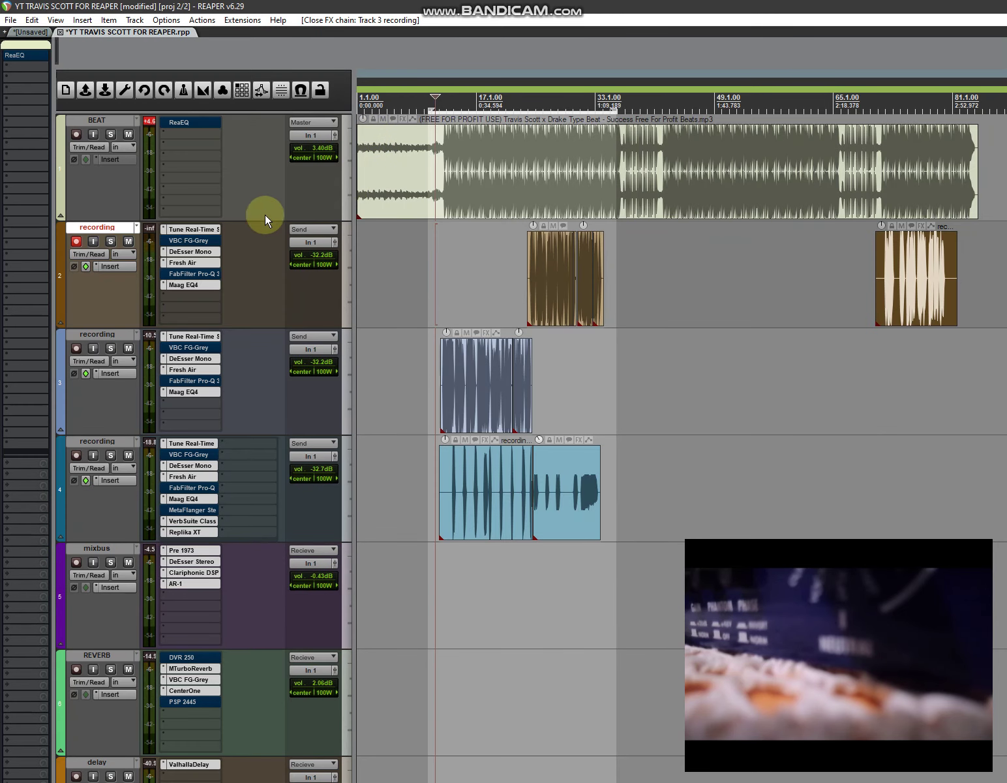